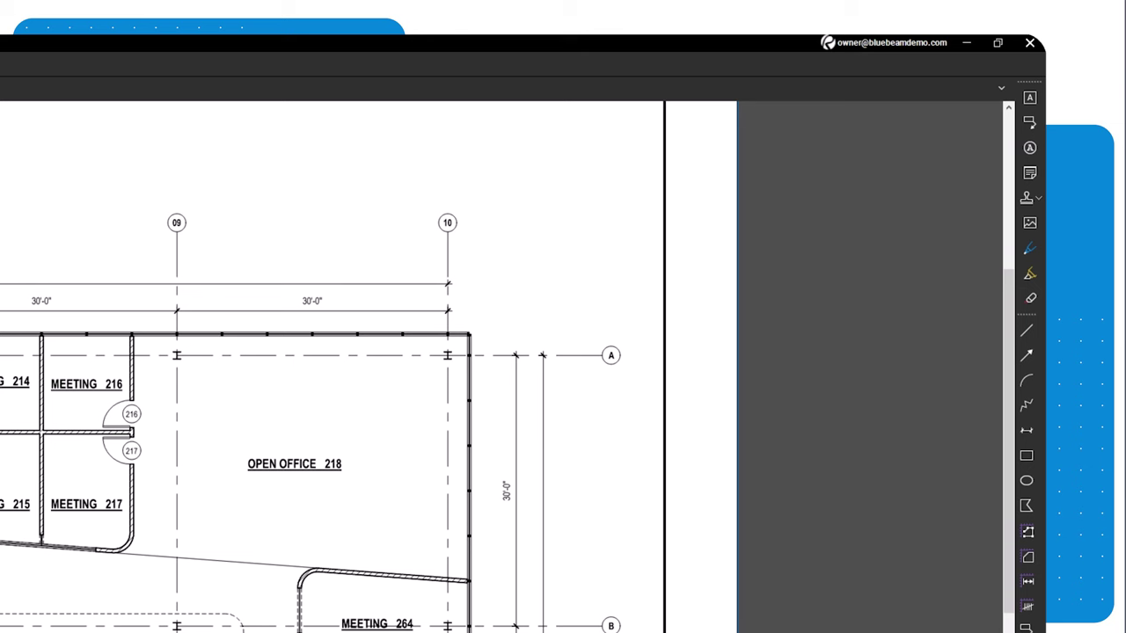
- Add the red typewriter note 'Provide flooring details' at the top of Open Office 218, nudged down-left
left_click(1029, 148)
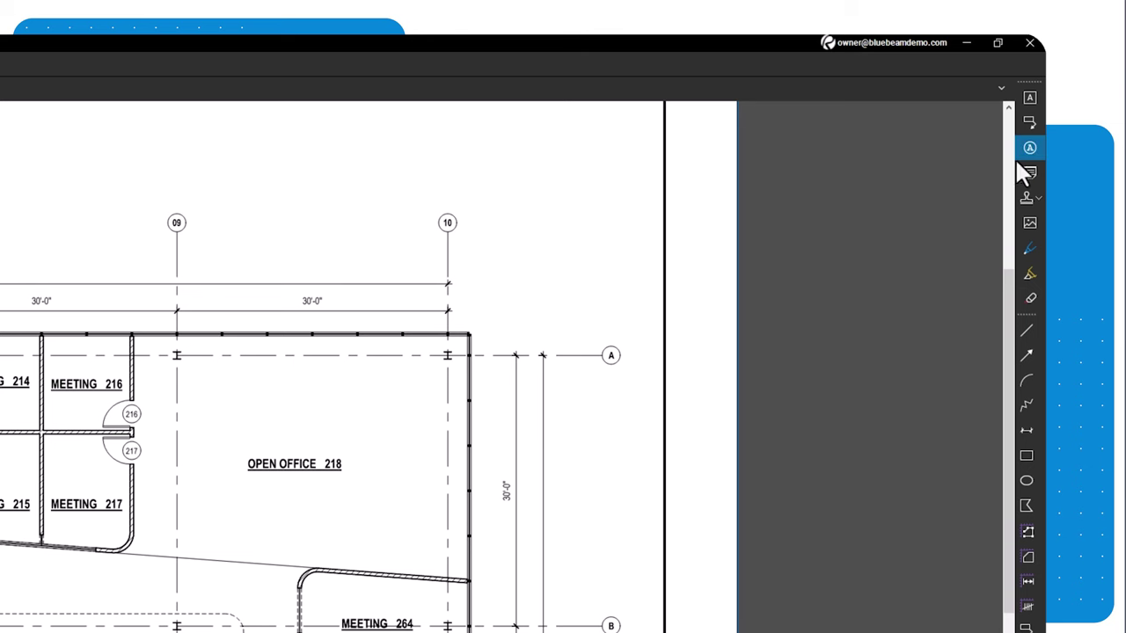
left_click(214, 380)
type("Provide flooring de")
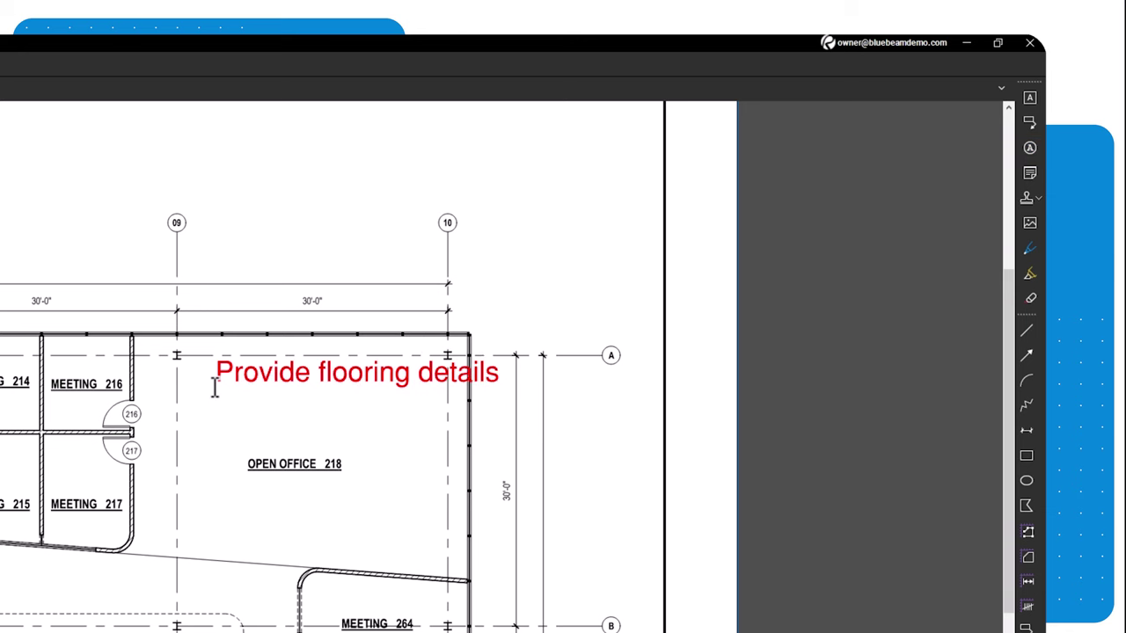
type("tails")
left_click_drag(470, 395, 434, 414)
left_click(580, 478)
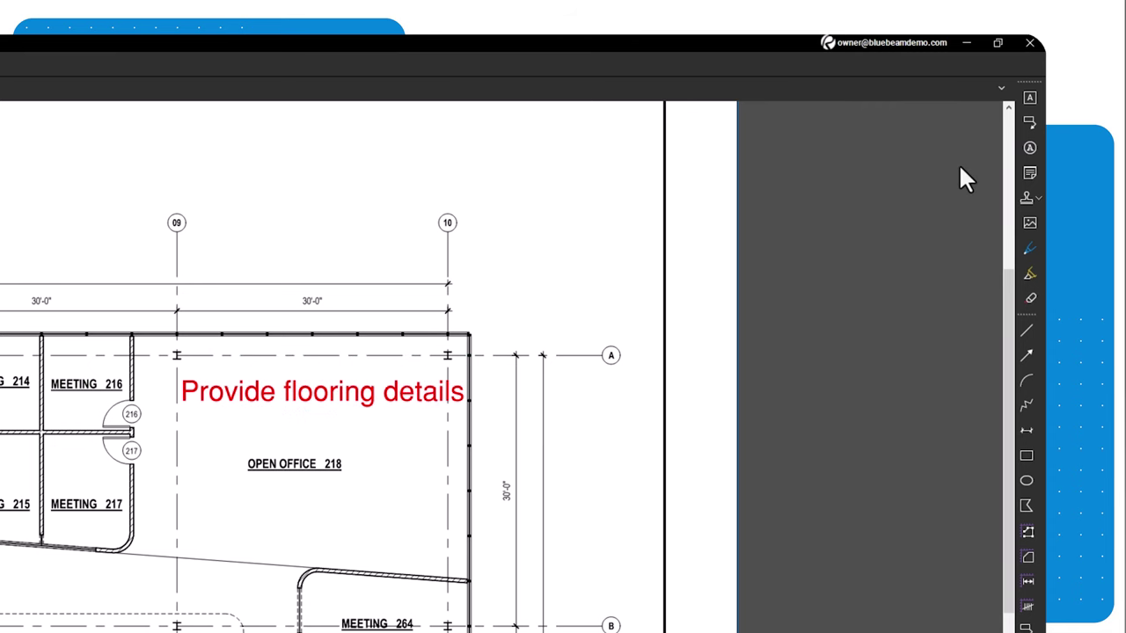
- Add a text box reading 'Hardwood model 7184' below OPEN OFFICE 218
left_click(1029, 97)
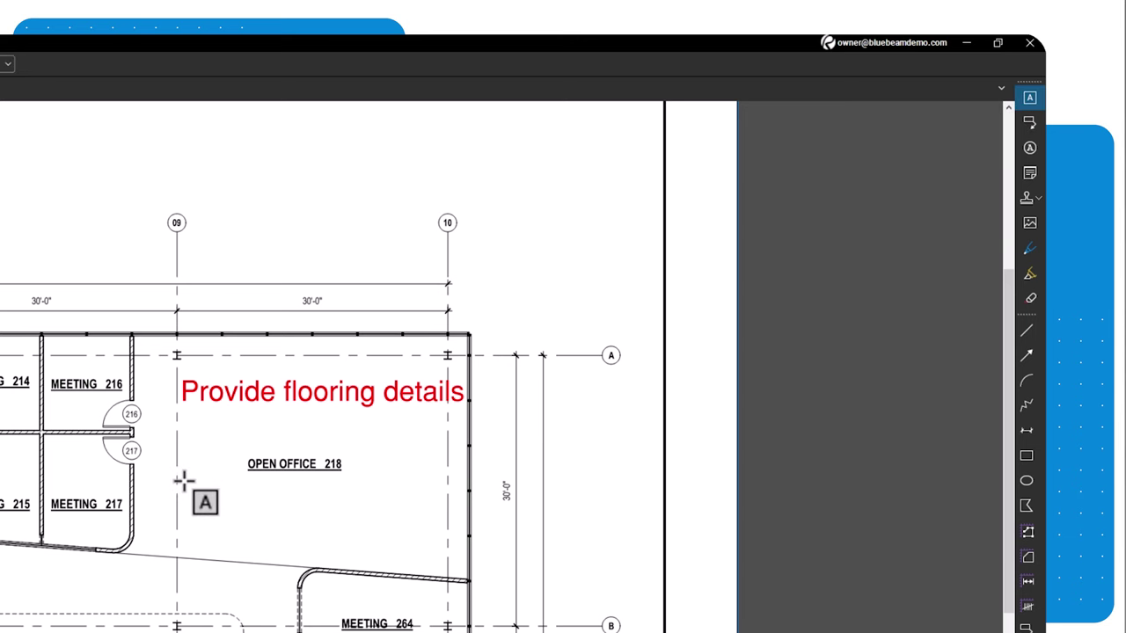
left_click_drag(183, 480, 431, 556)
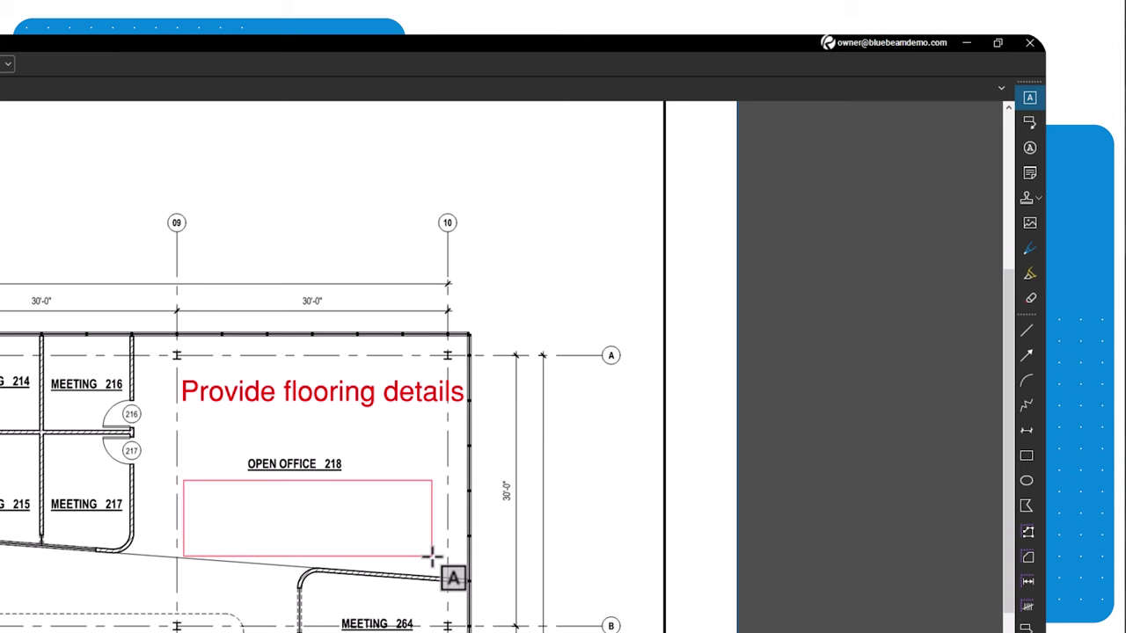
left_click_drag(431, 556, 432, 556)
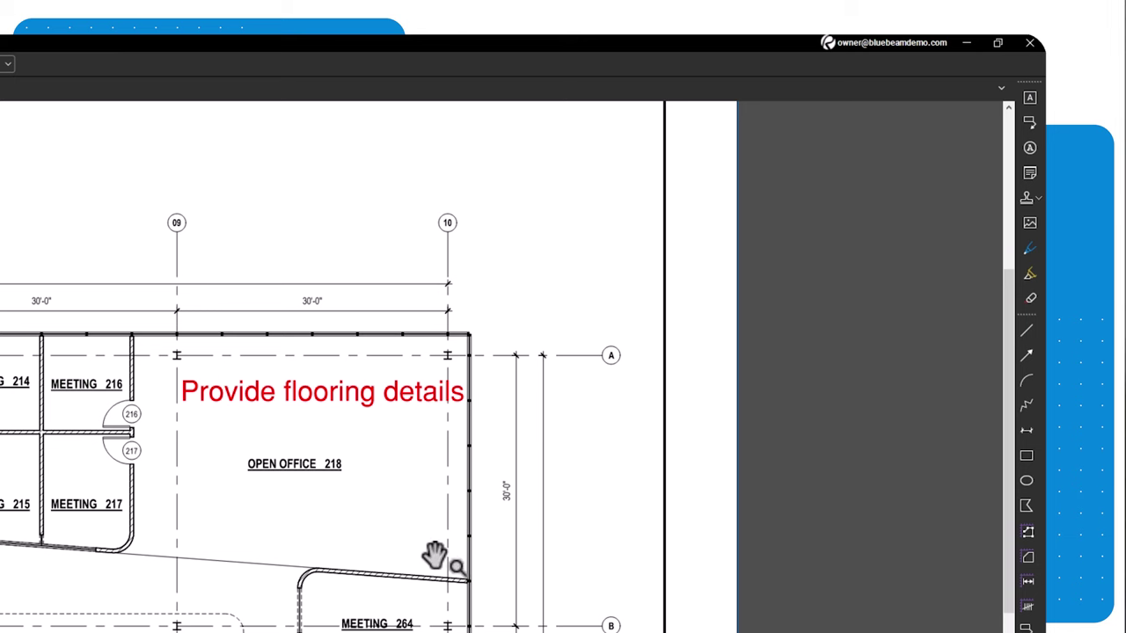
type("Hard")
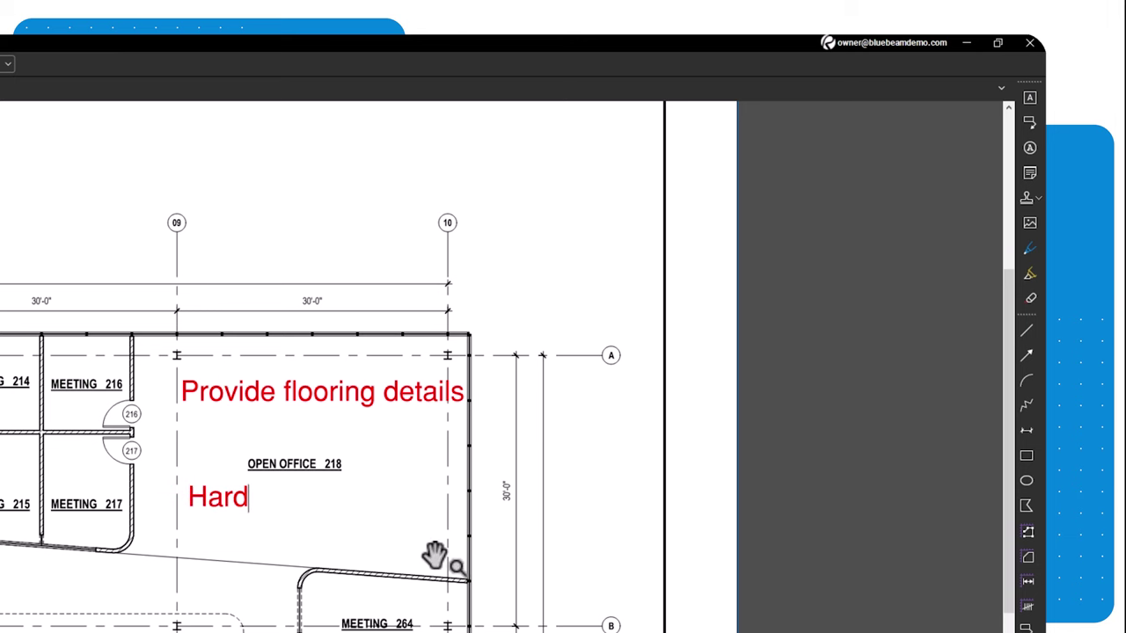
type("wood model")
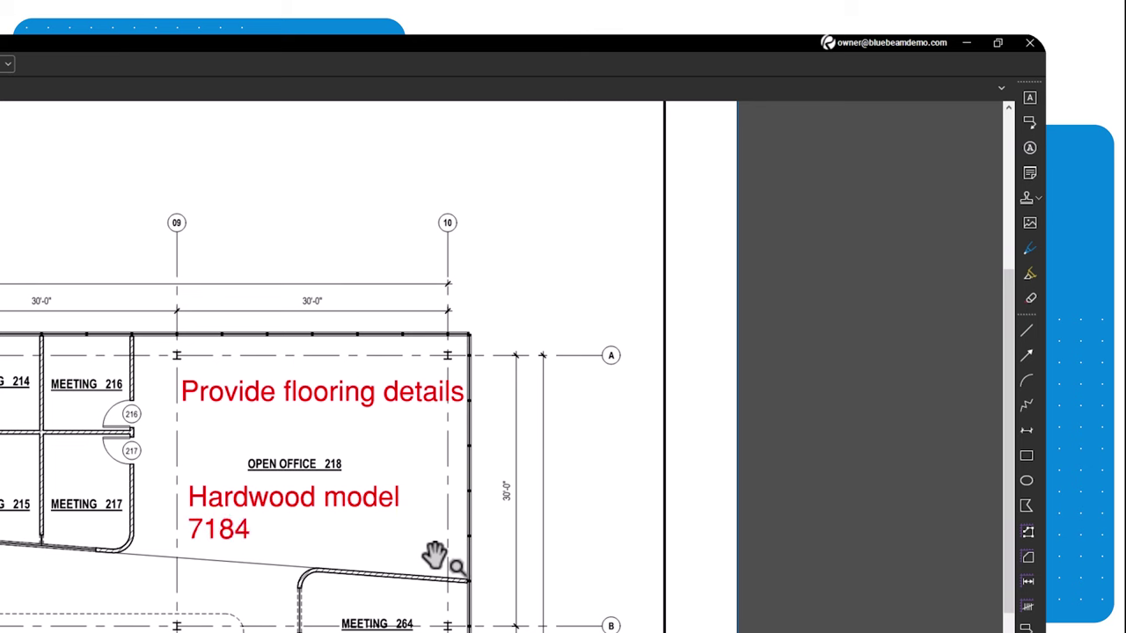
left_click(1028, 121)
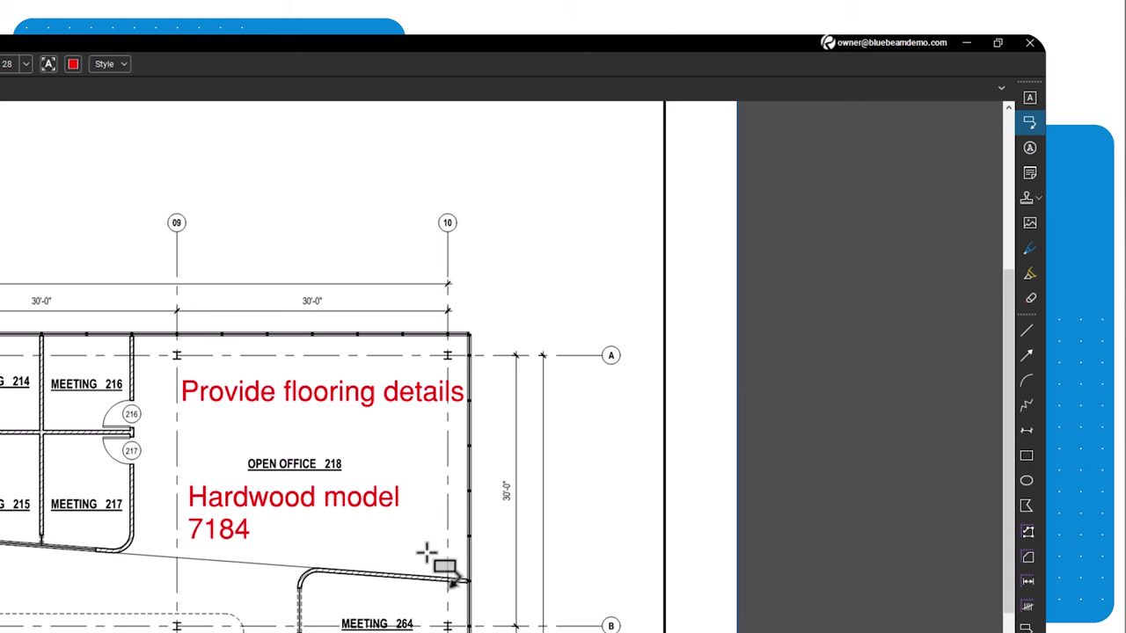
- Place a callout 'Same flooring as office 216' in Open Office 222, its arrow under the Hardwood note
left_click(400, 540)
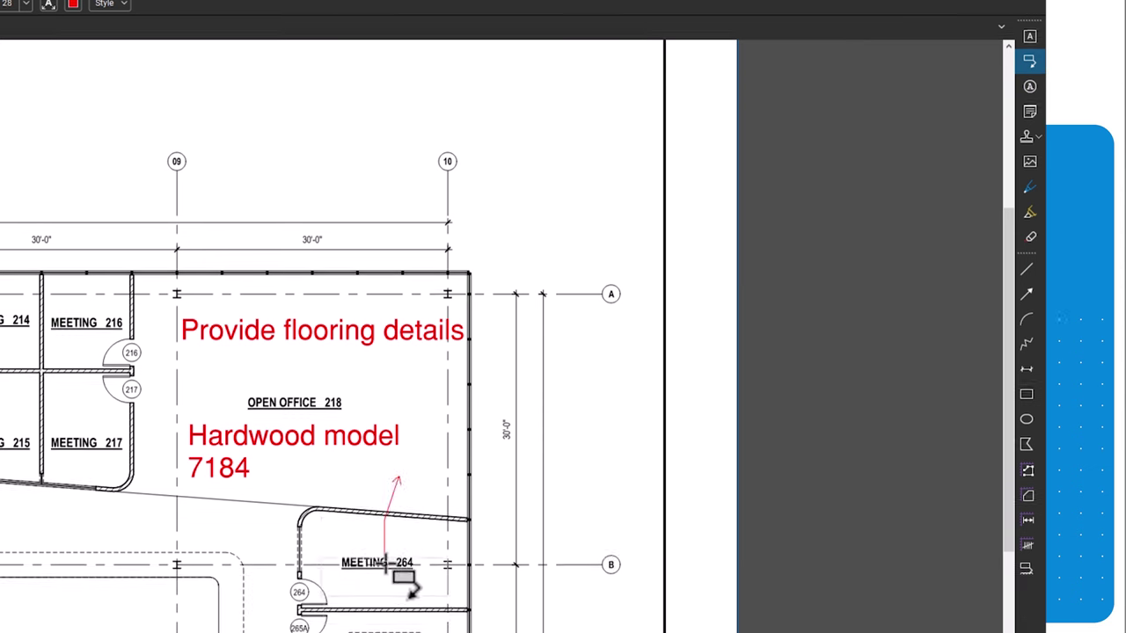
left_click_drag(400, 459, 372, 178)
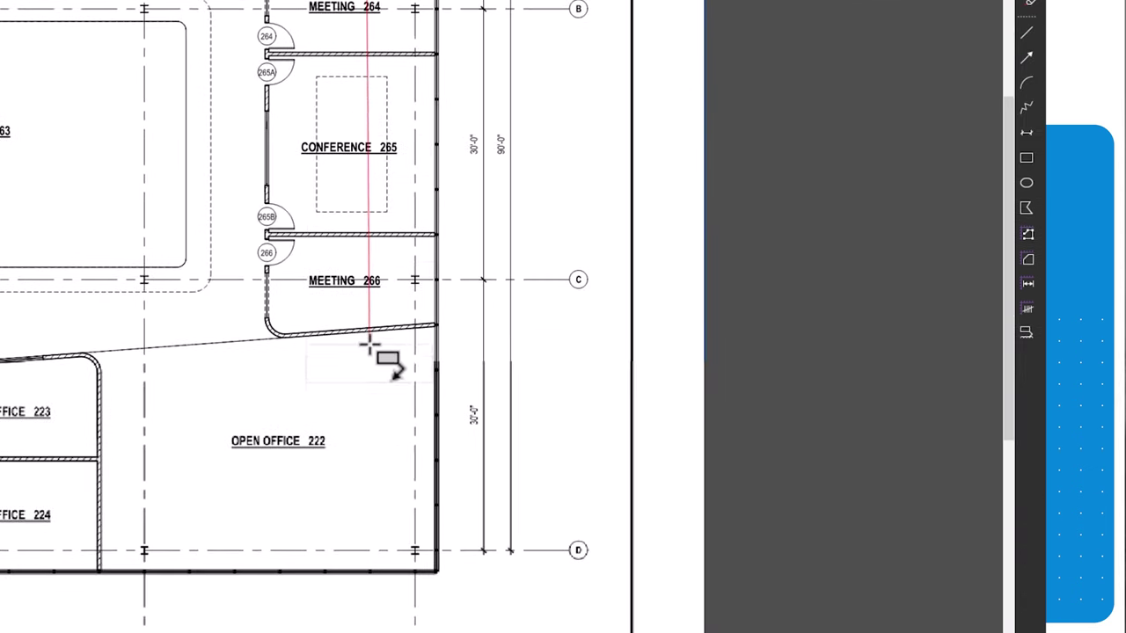
left_click(357, 471)
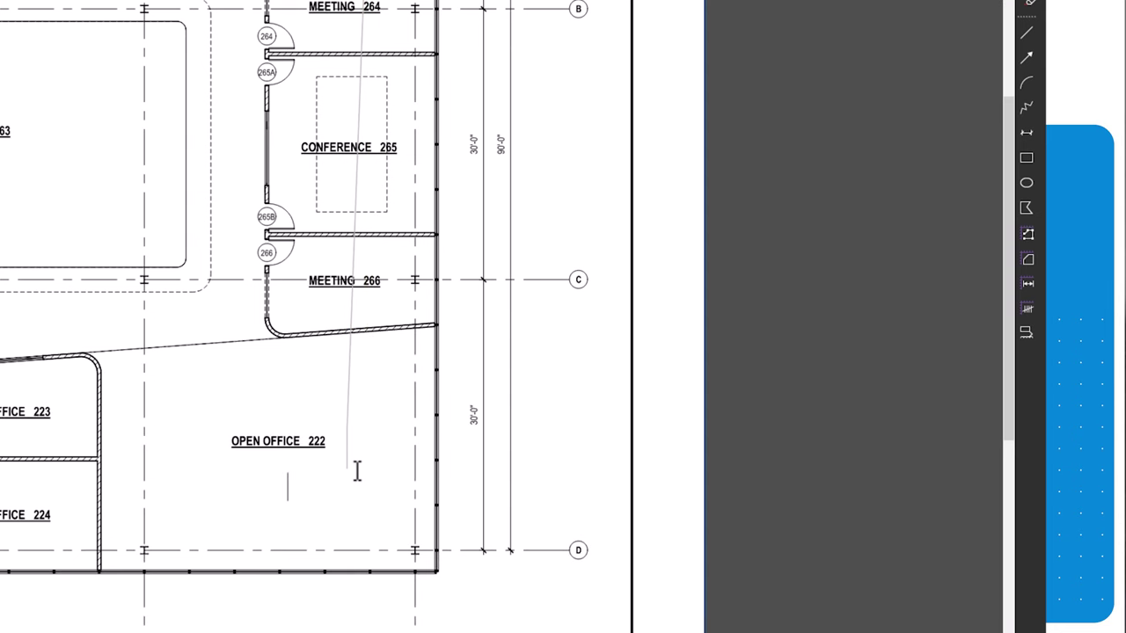
type("Same")
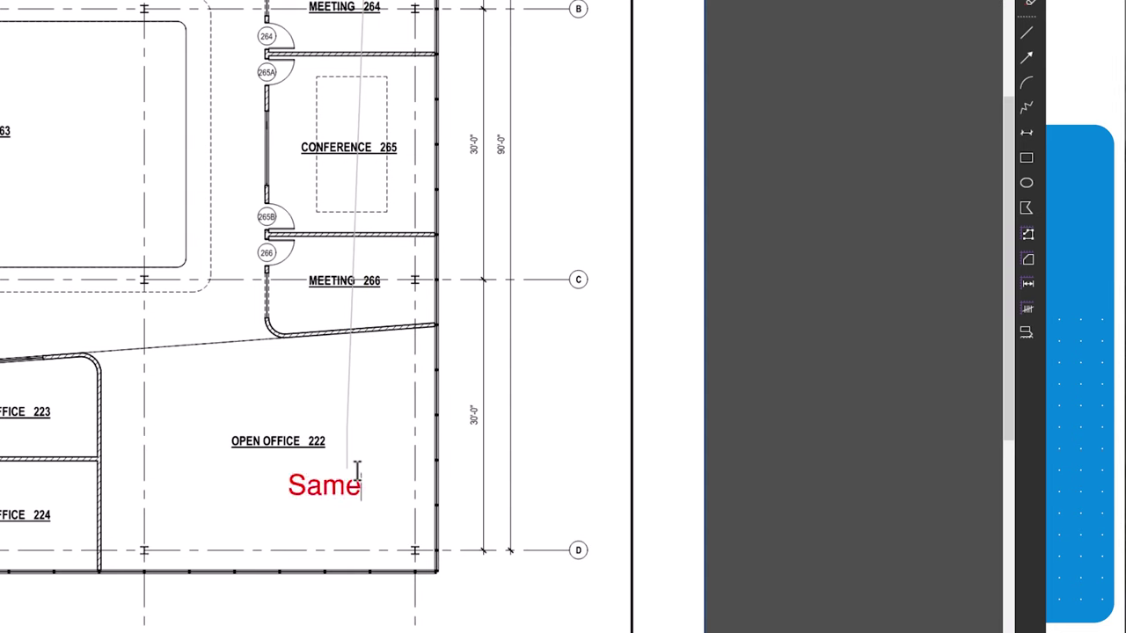
type(" flooring as office 216")
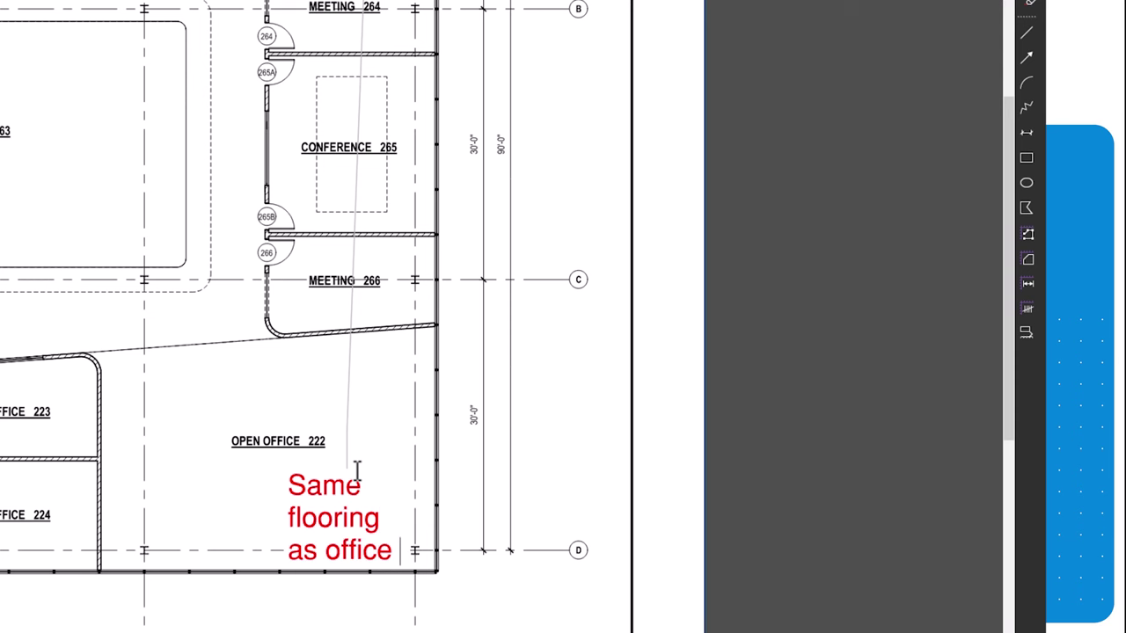
left_click(401, 528)
left_click_drag(402, 527, 457, 538)
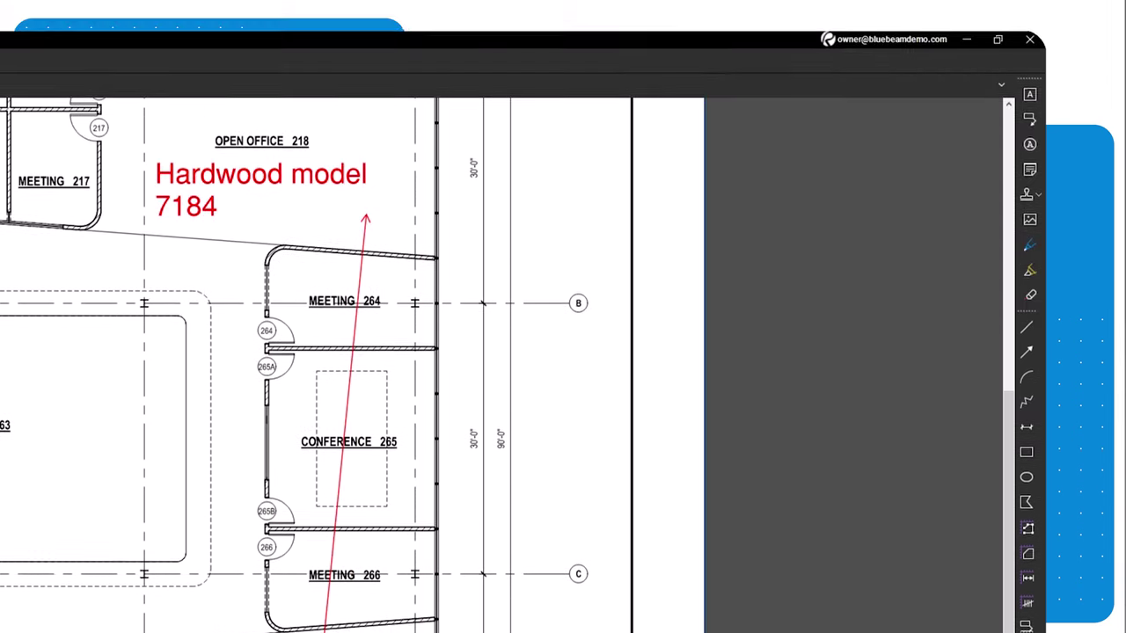
- Underline the callout text with a red freehand pen stroke
left_click(1029, 248)
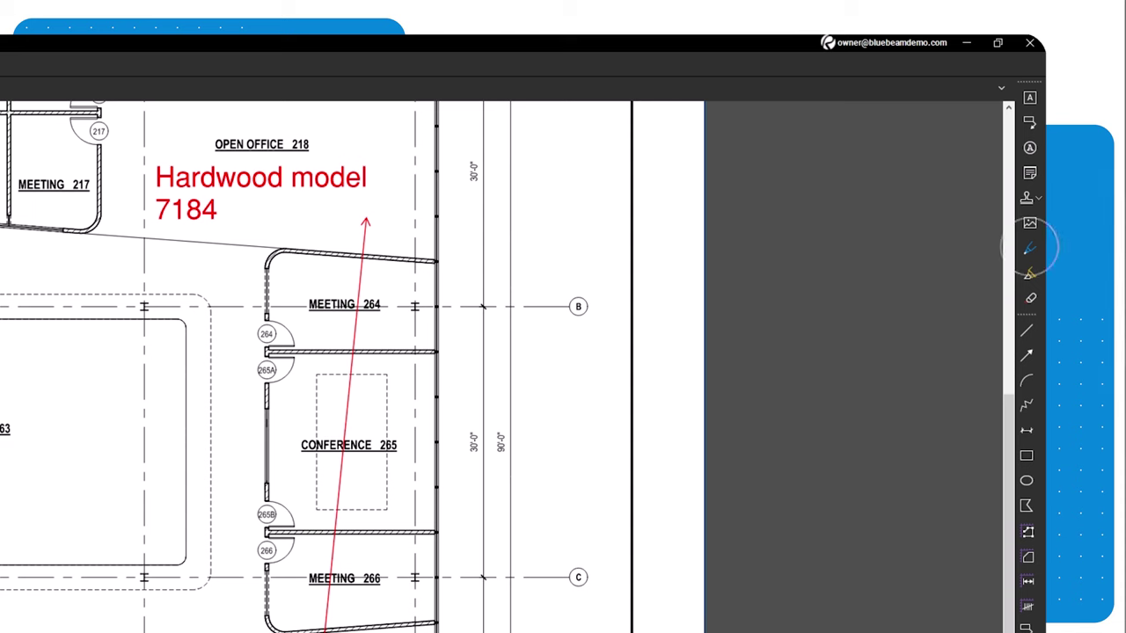
left_click(1030, 273)
left_click(1030, 298)
left_click(1029, 248)
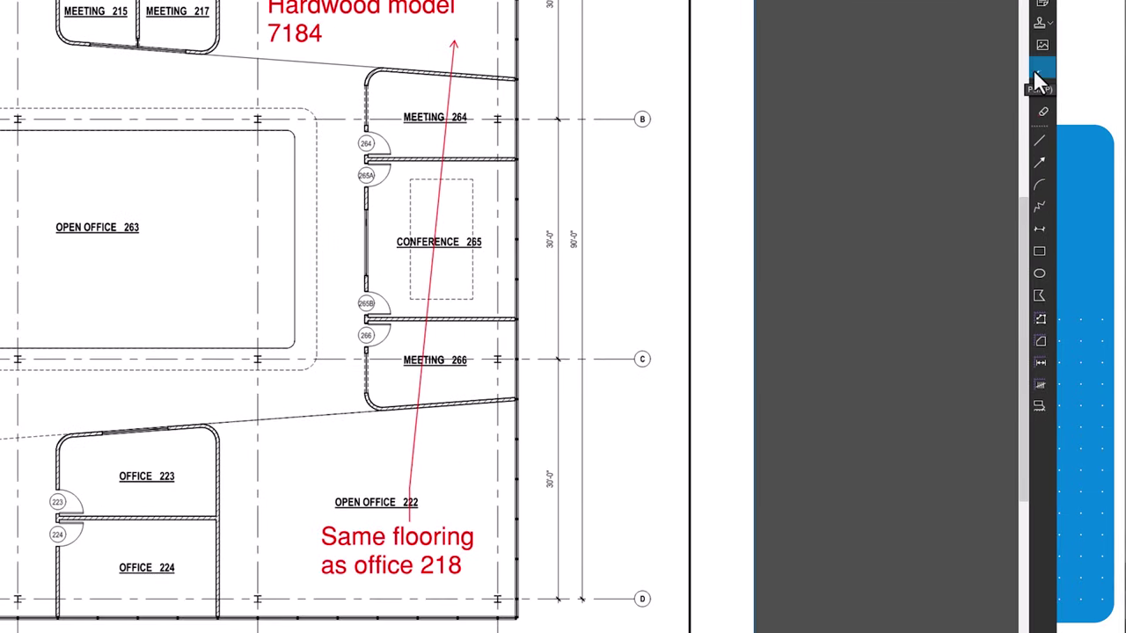
left_click(1038, 79)
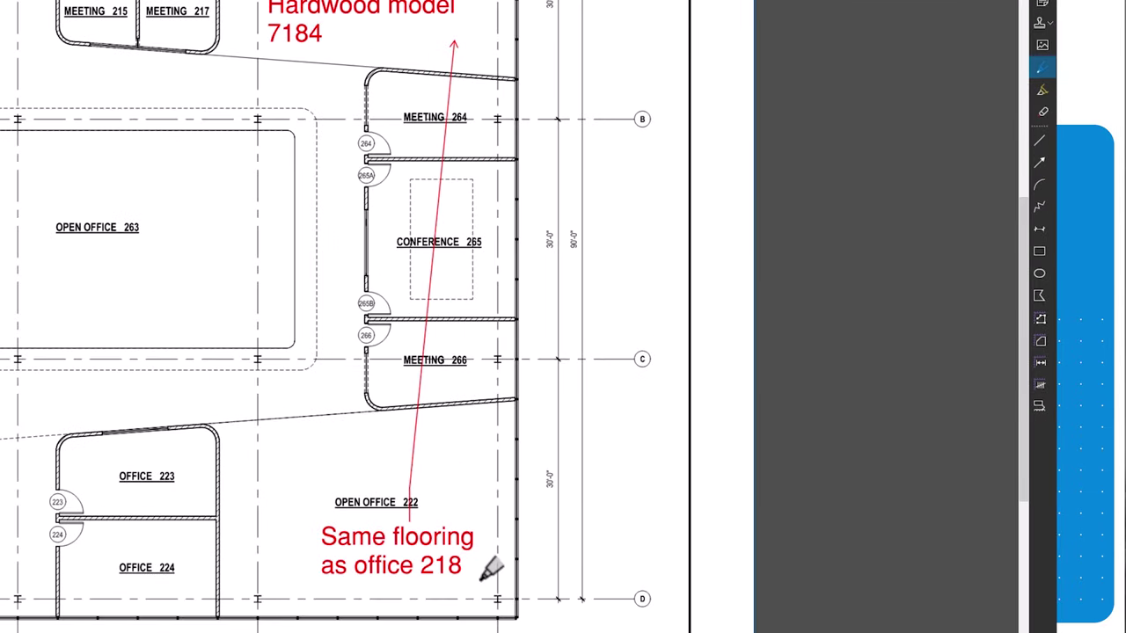
left_click_drag(480, 581, 321, 580)
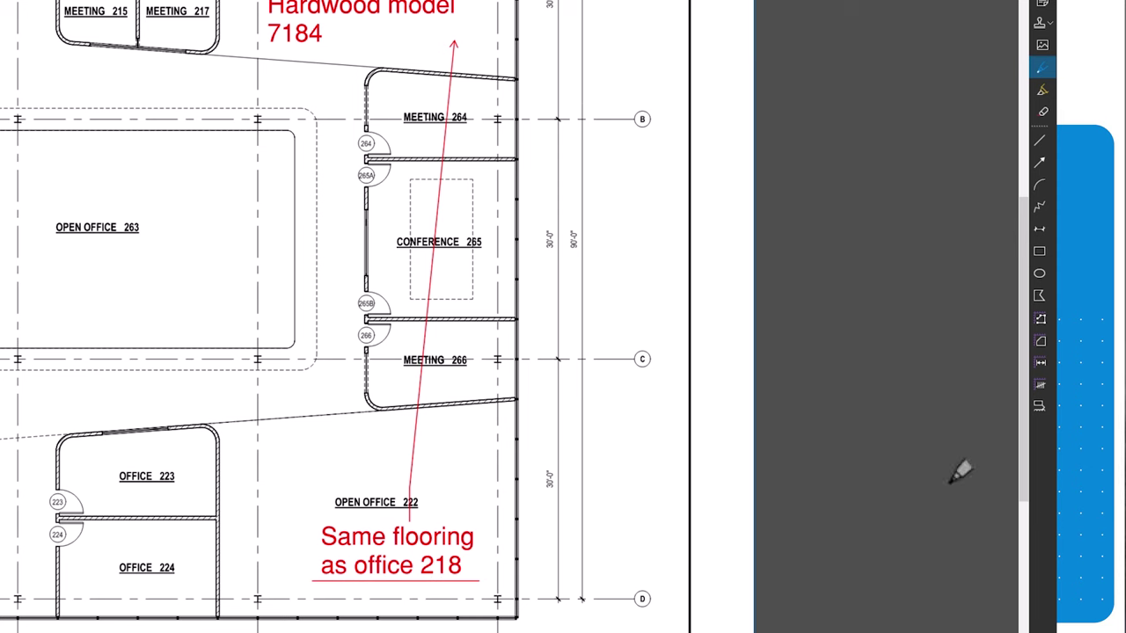
- Highlight the OFFICE 224 label in yellow, then erase that highlight
left_click(1038, 92)
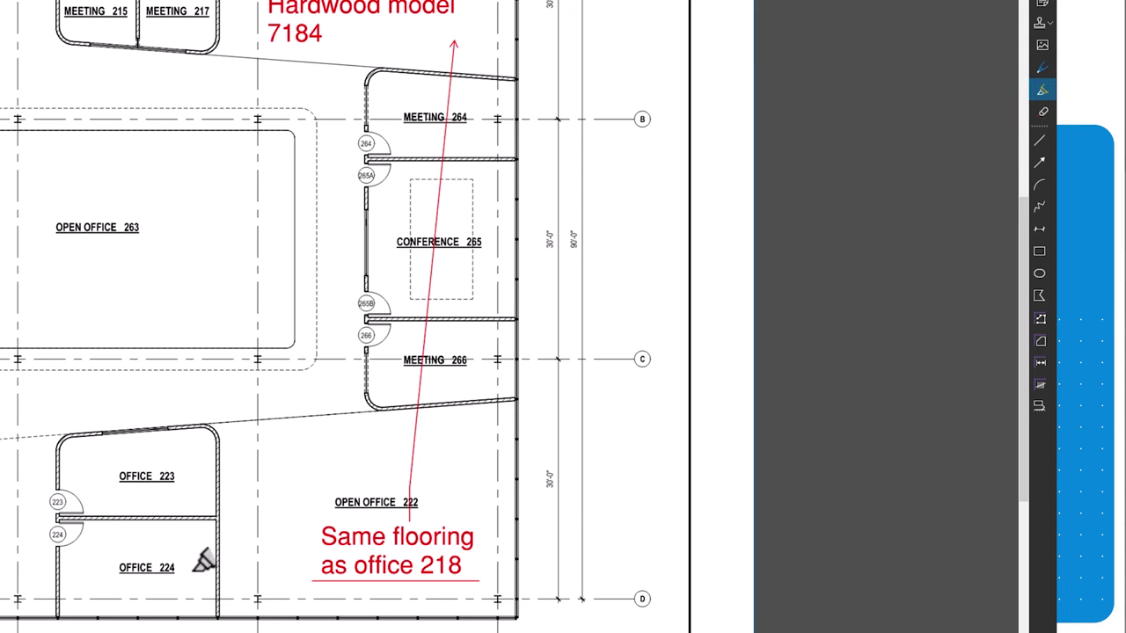
left_click_drag(195, 569, 102, 568)
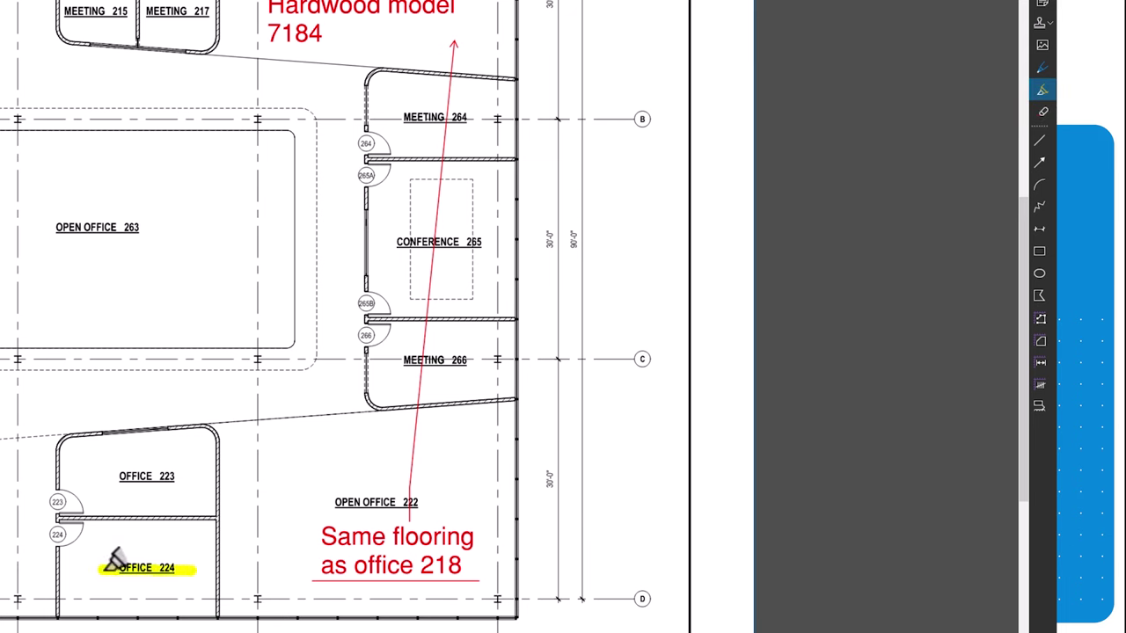
left_click(1039, 114)
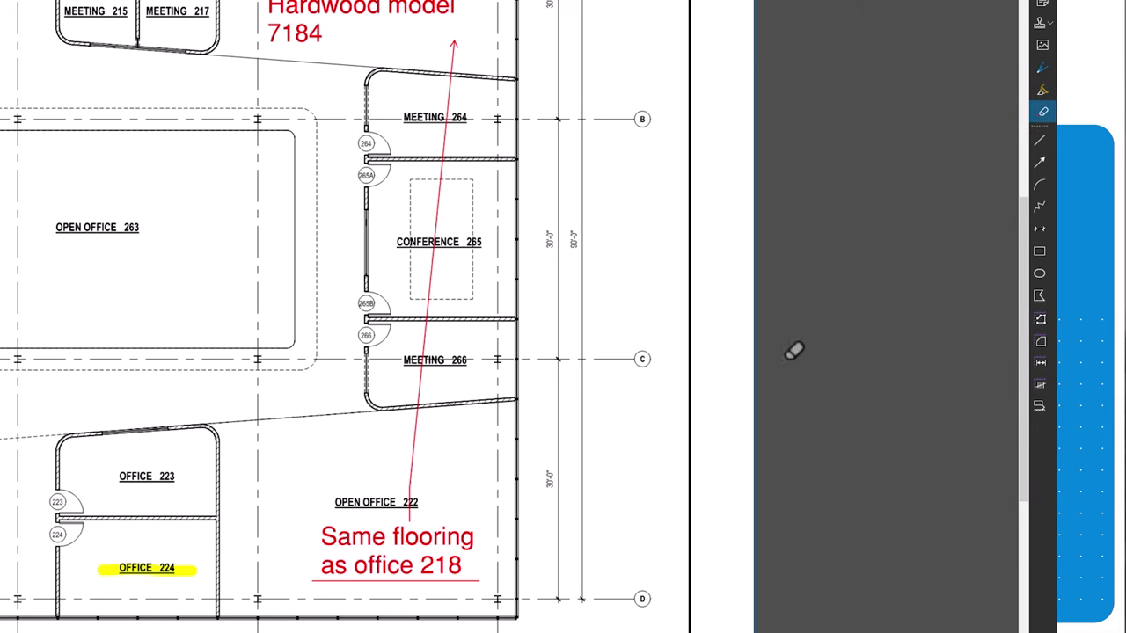
left_click_drag(242, 567, 100, 565)
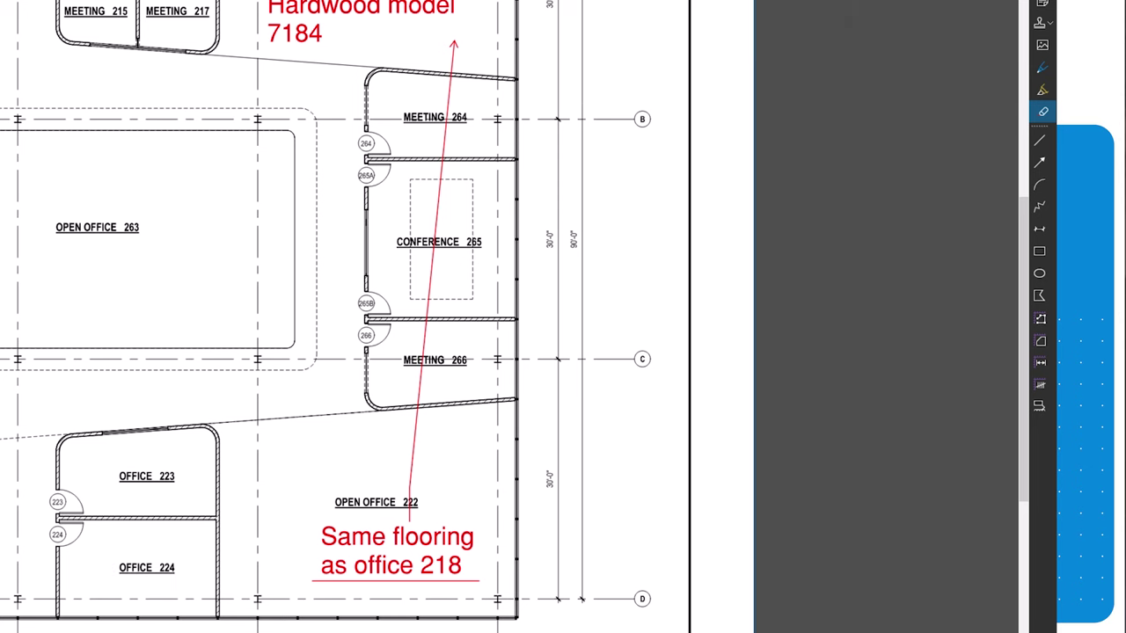
left_click(1039, 251)
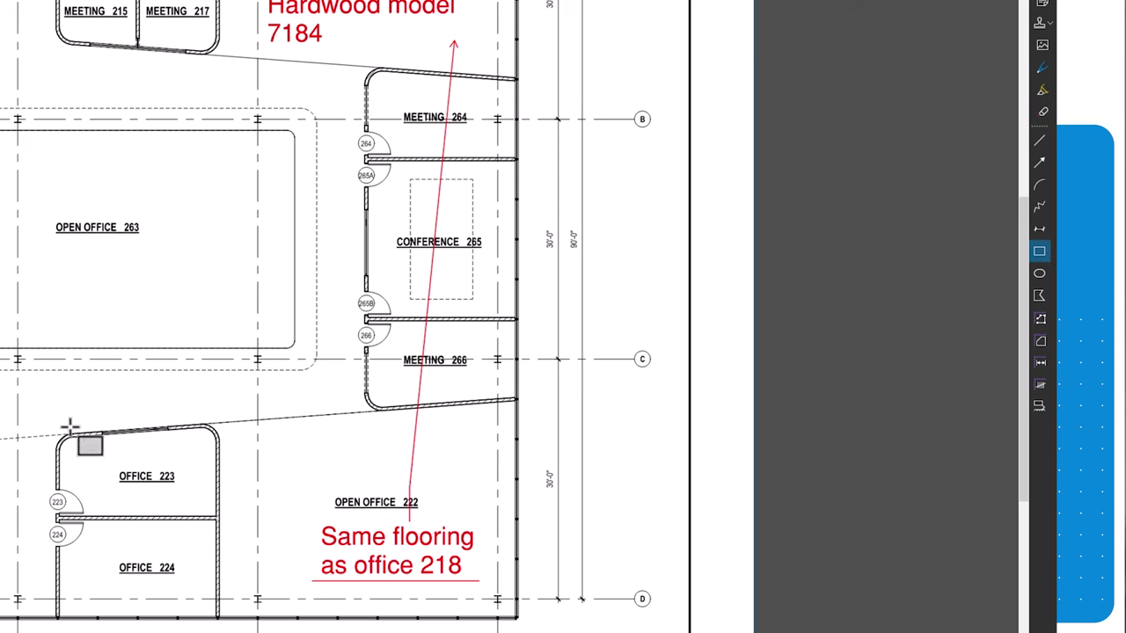
- Draw a rectangle around offices 223 and 224 and a line from OFFICE 224 to the callout
left_click_drag(56, 434, 219, 617)
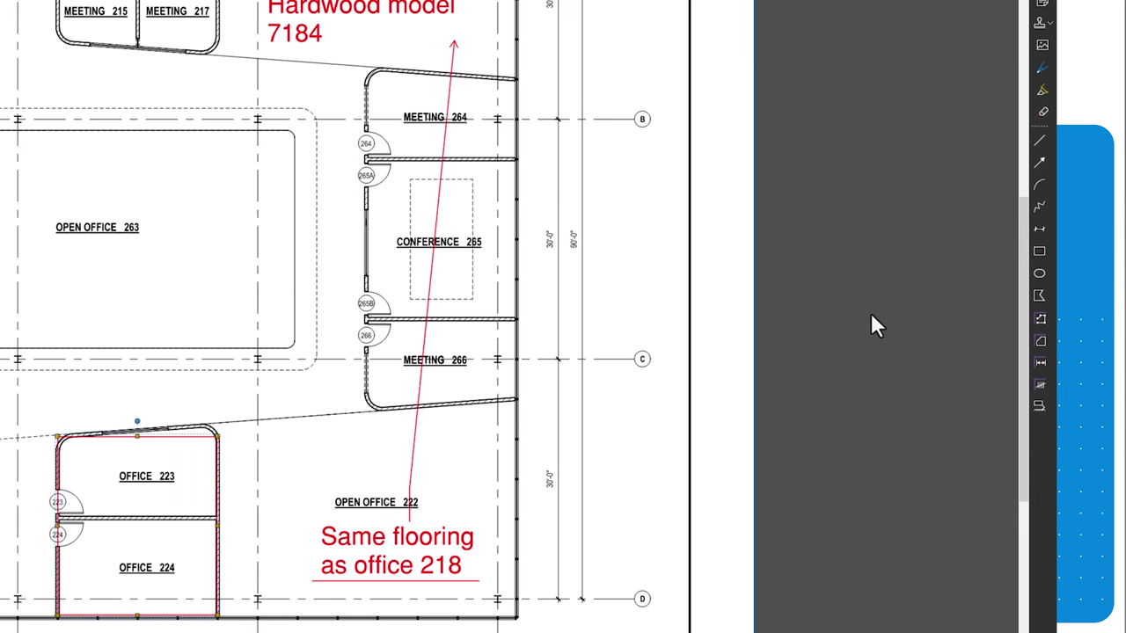
left_click(1034, 144)
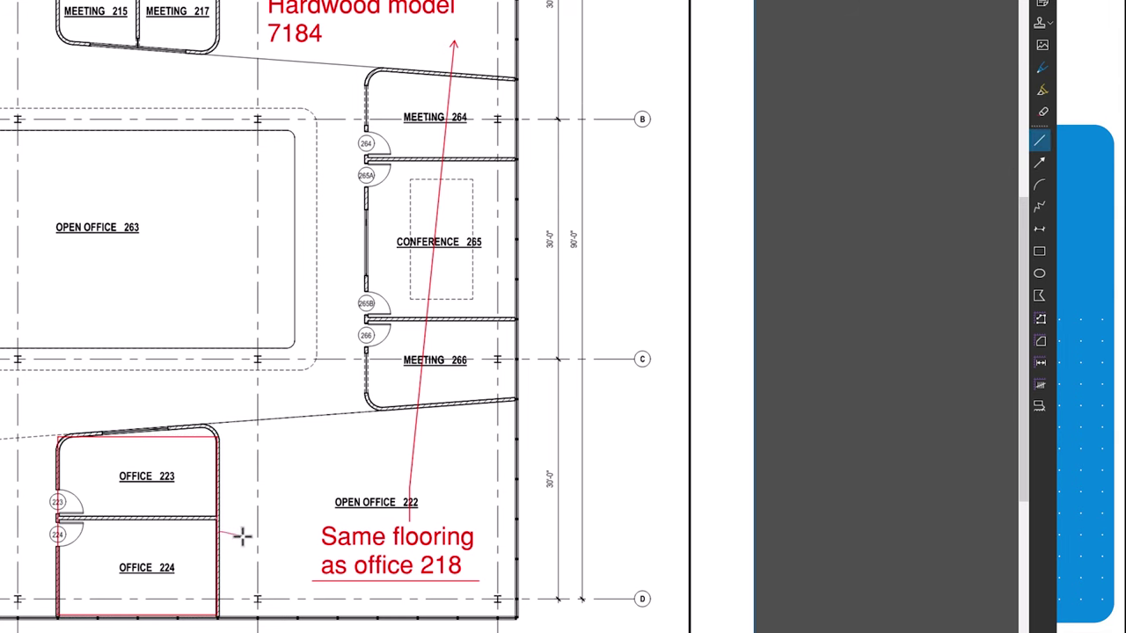
left_click(313, 556)
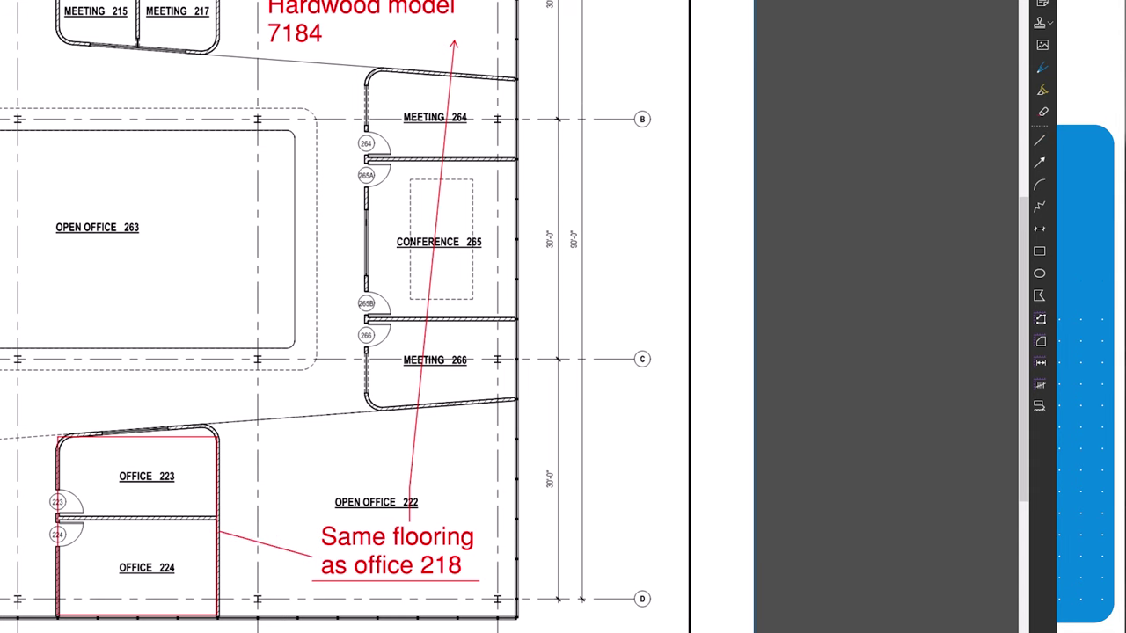
- Draw a closed four-corner polygon outlining Open Office 222
left_click(1038, 295)
left_click(257, 616)
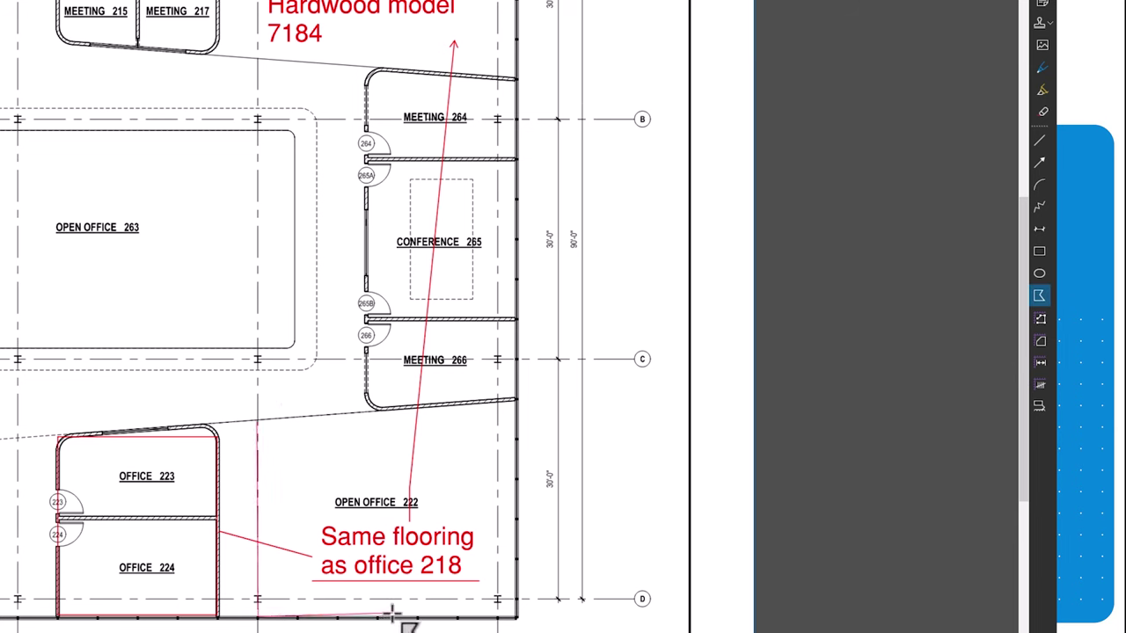
left_click(517, 615)
left_click(517, 401)
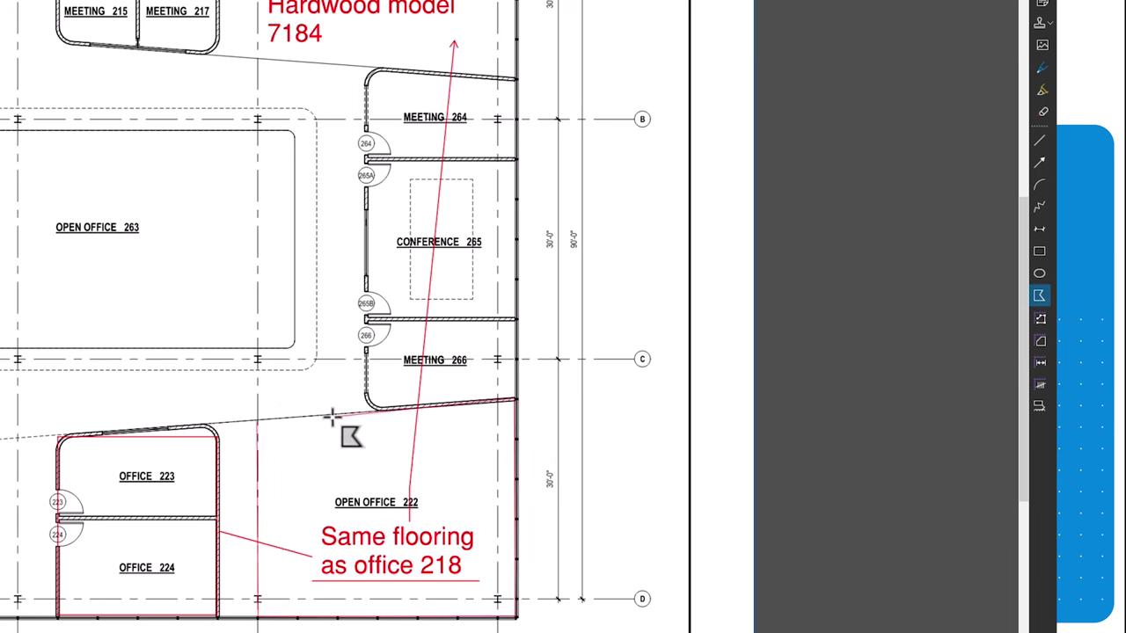
double_click(257, 420)
left_click(891, 521)
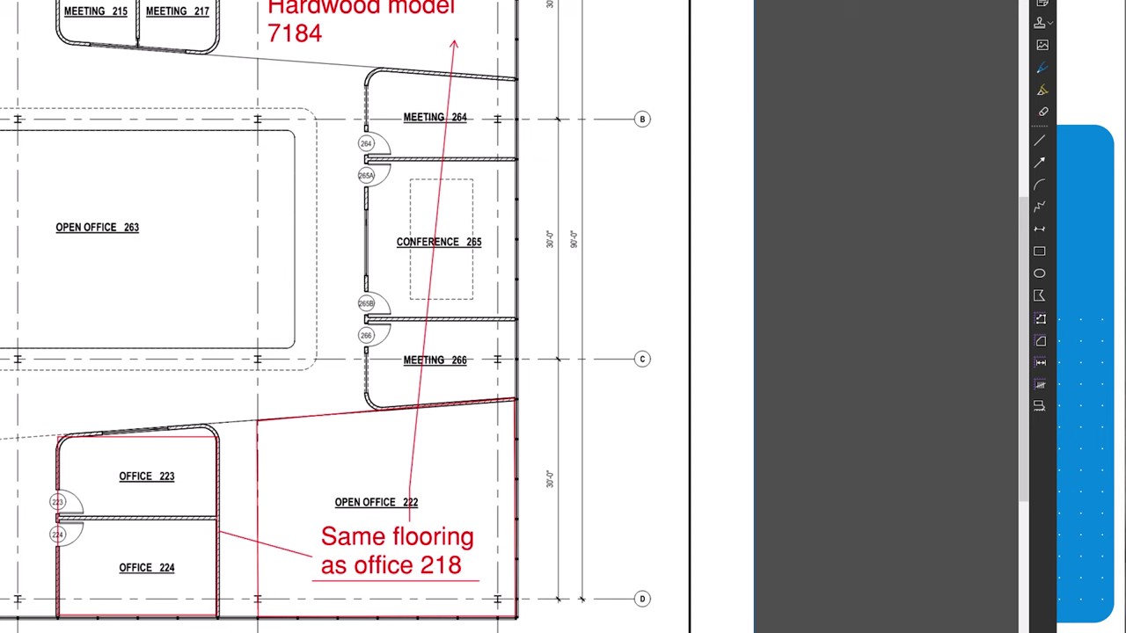
left_click(1039, 405)
- Draw a Cloud+ around rooms 214–217 labelled 'Review window plans', widening the label to two lines
left_click(1039, 406)
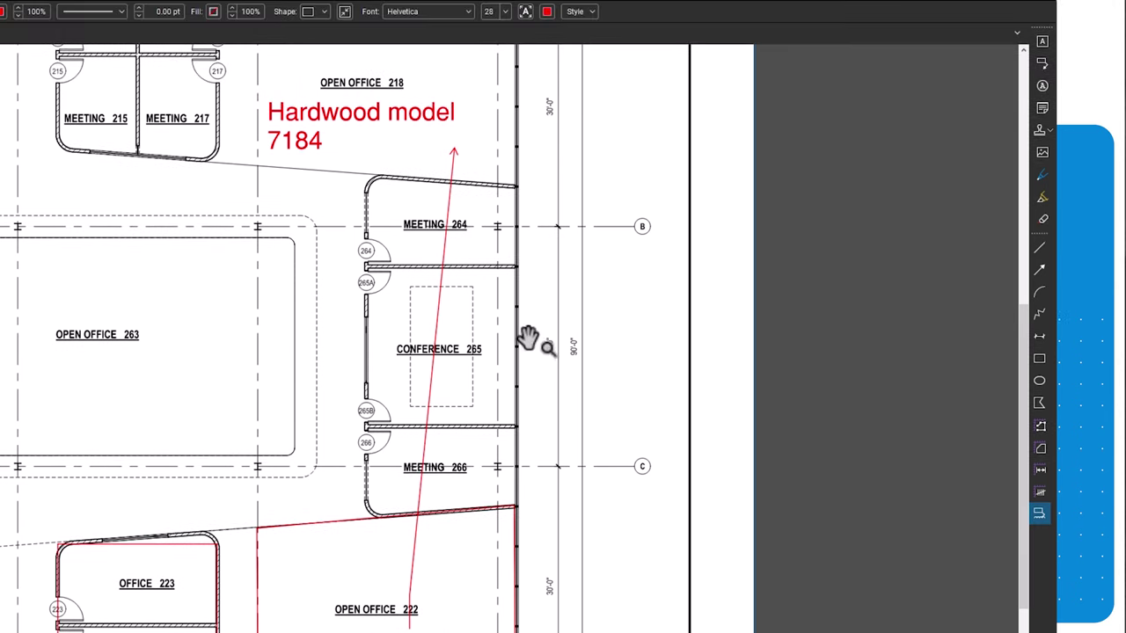
mouse_move(528, 339)
left_mouse_down()
mouse_move(563, 472)
mouse_move(556, 632)
left_mouse_up()
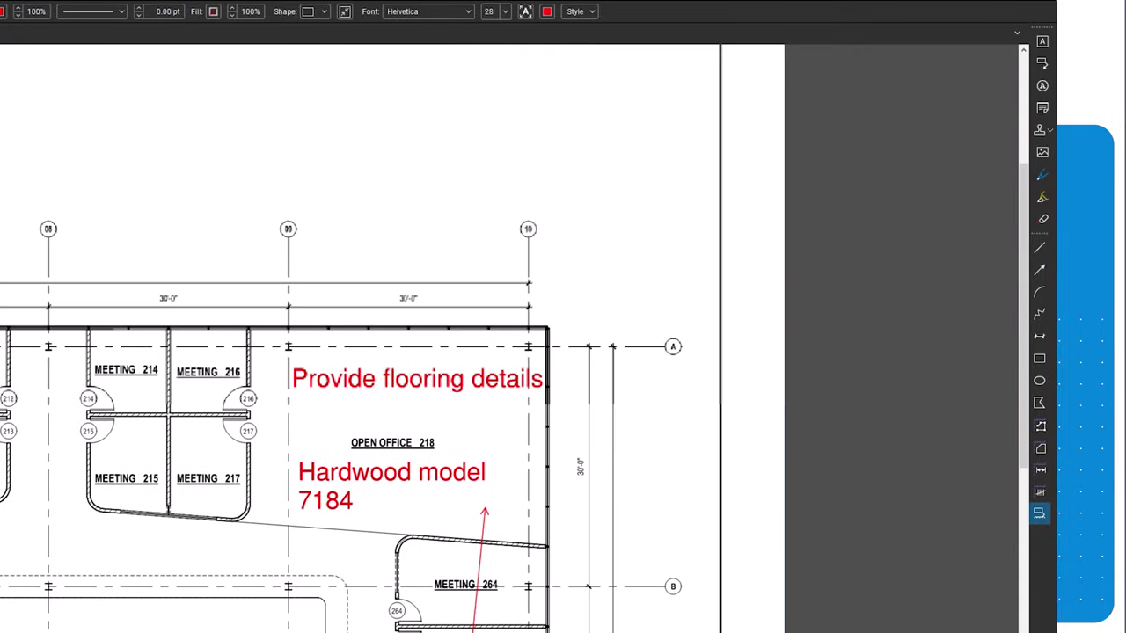
left_click(88, 330)
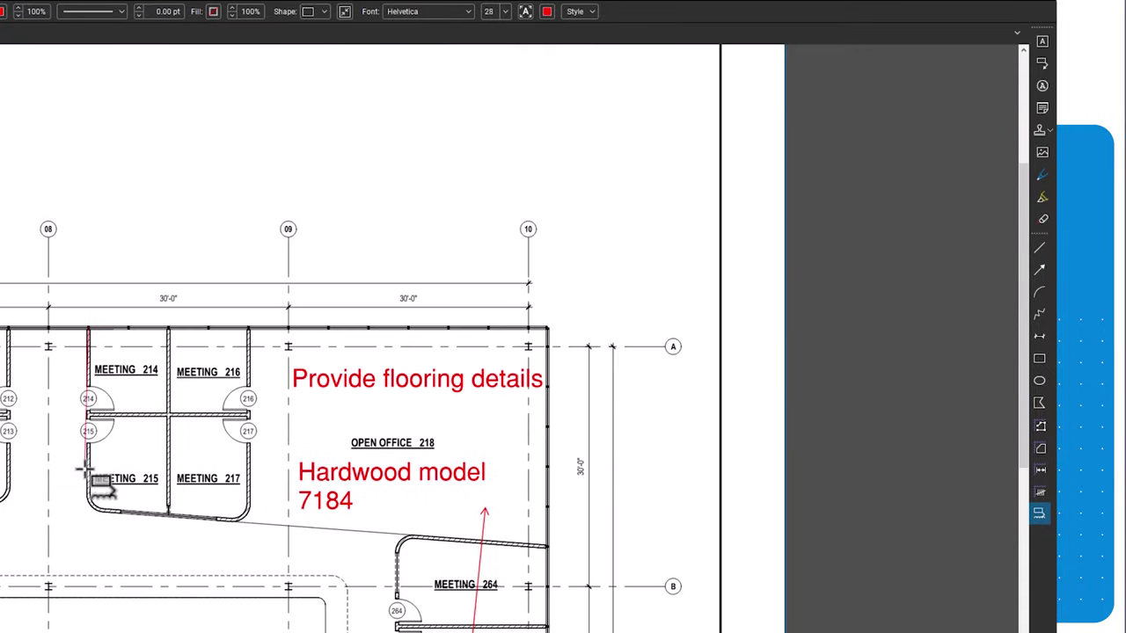
left_click(90, 510)
left_click(251, 521)
left_click(251, 328)
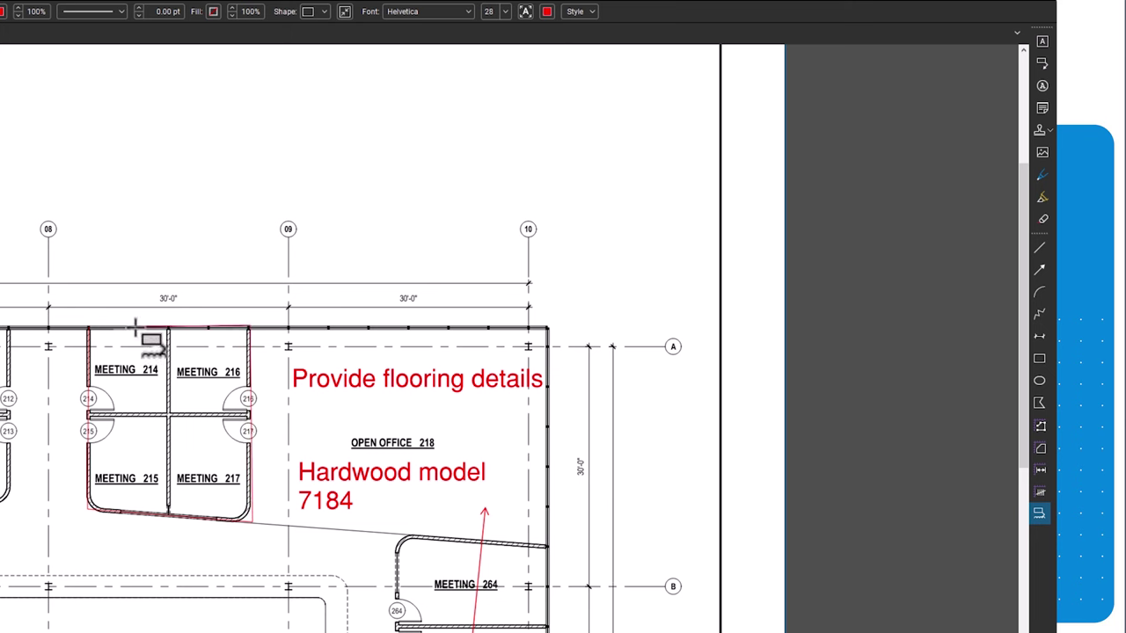
double_click(135, 328)
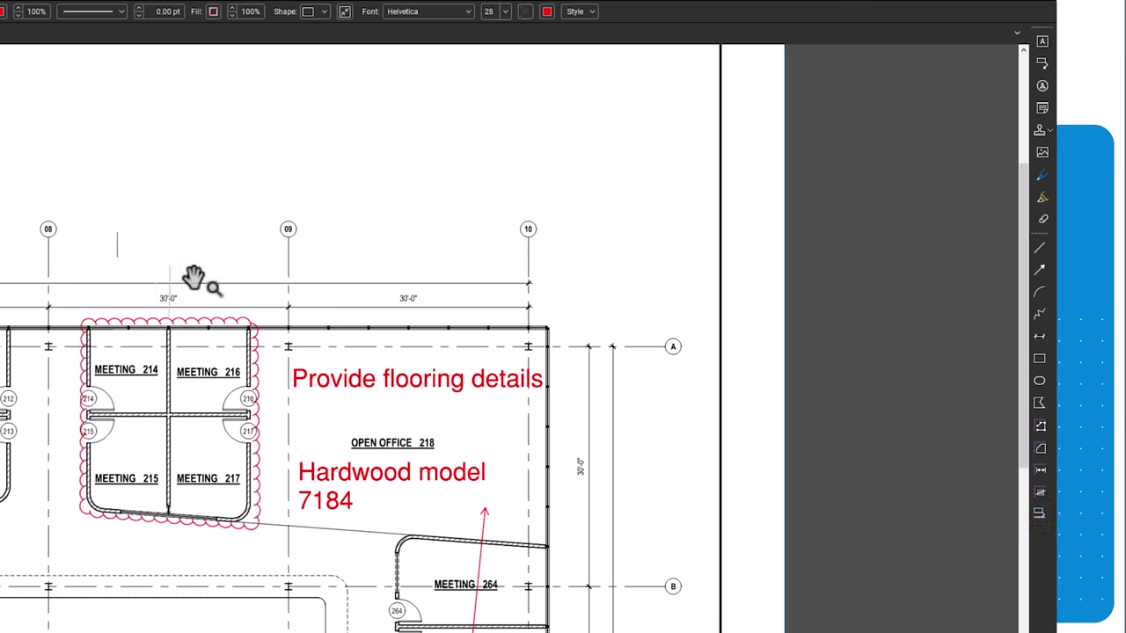
type("ew window plans")
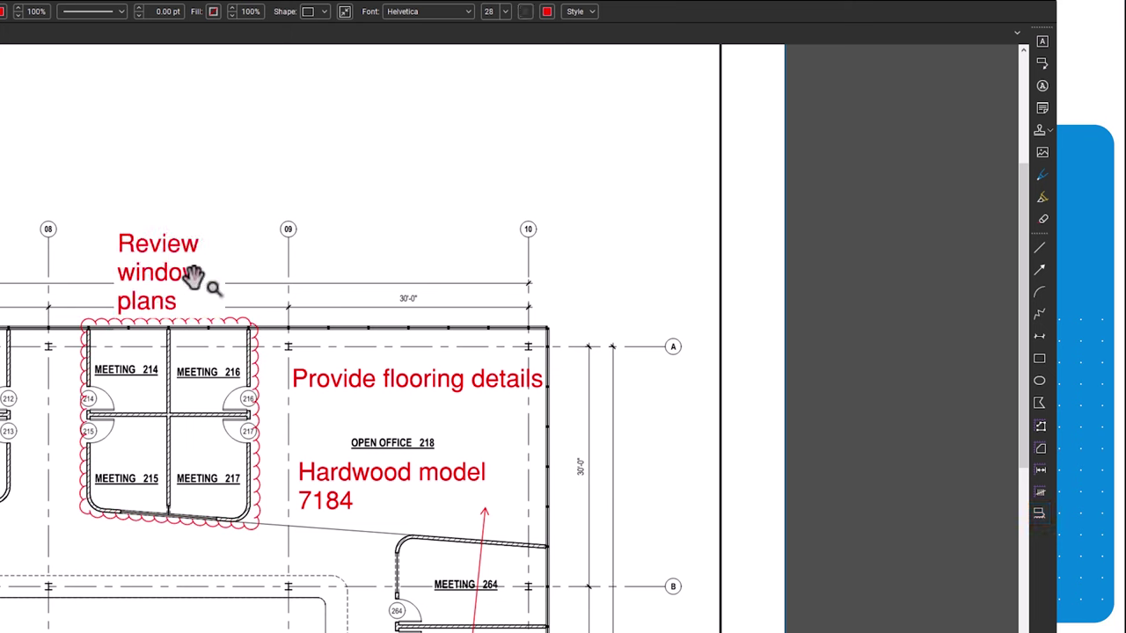
left_click(192, 276)
left_click_drag(226, 274, 290, 293)
left_click(383, 269)
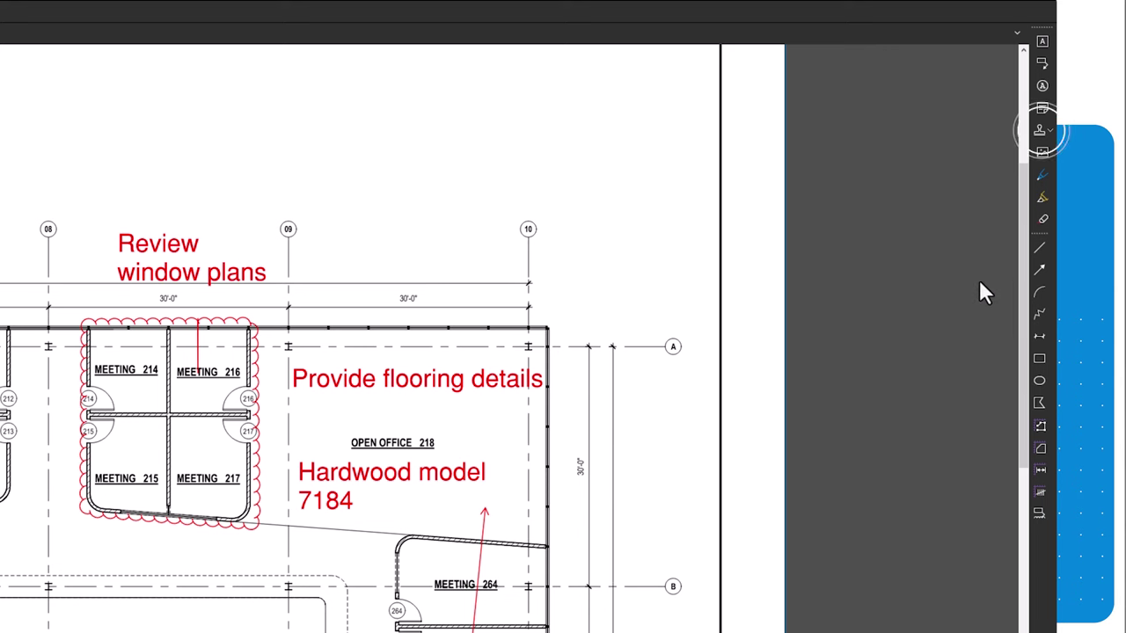
- Place the ForReview.pdf stamp in the title block's first STAMP box, shifted right
left_click(1031, 135)
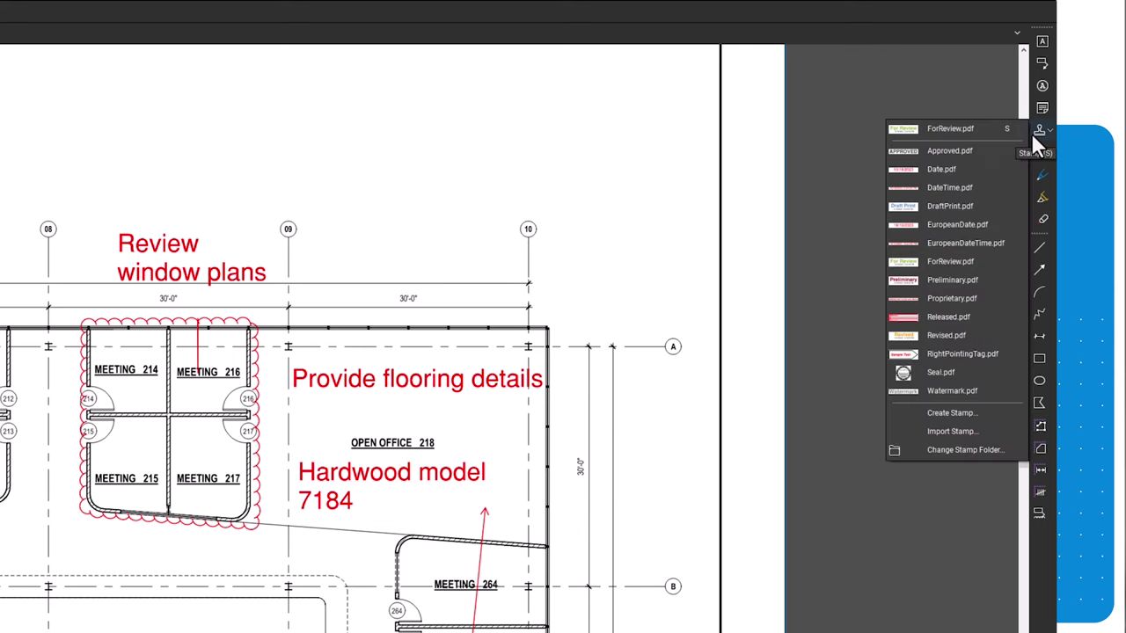
left_click(983, 130)
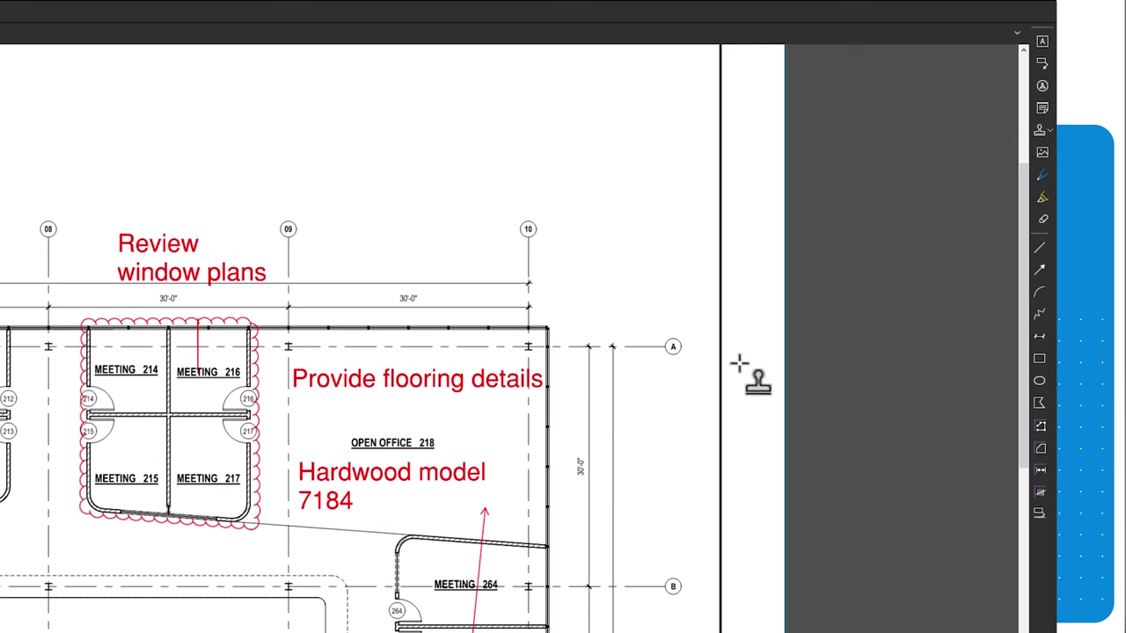
scroll(658, 465, "down", 5)
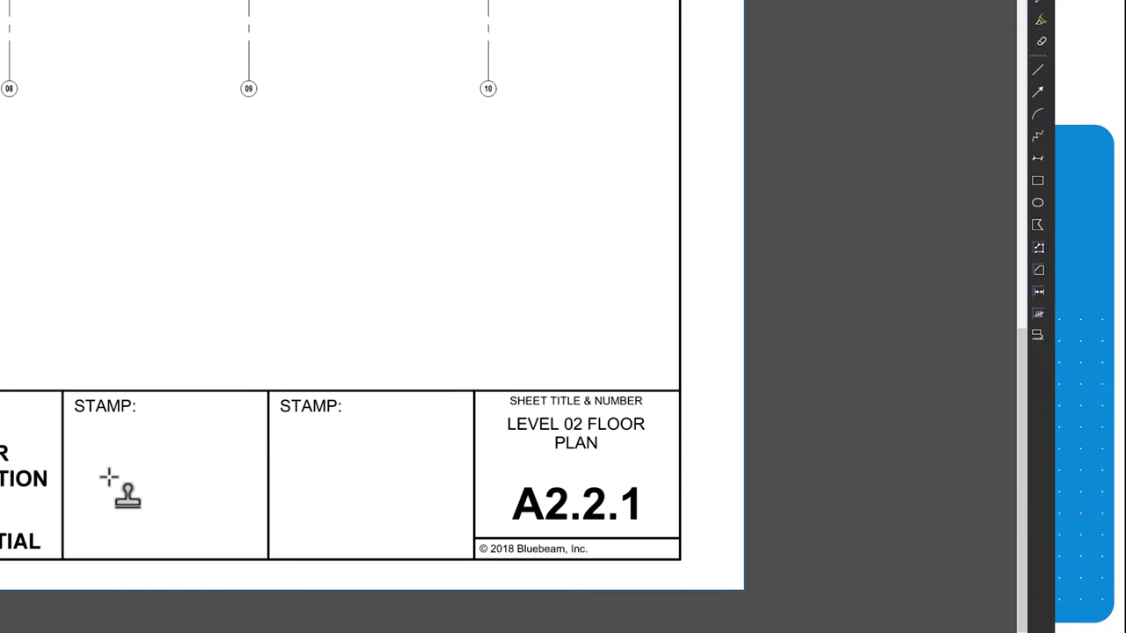
left_click(108, 480)
left_click_drag(113, 476, 194, 477)
left_click(785, 495)
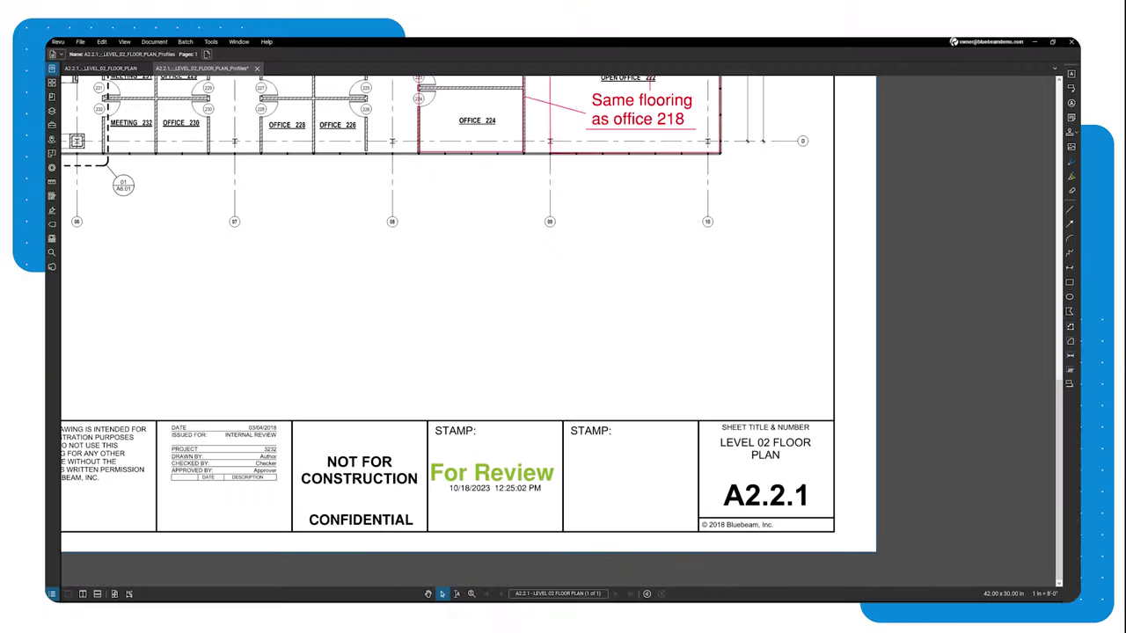
left_click(217, 41)
- Measure a 90'-7" length along the right edge from gridline A to gridline D
mouse_move(208, 74)
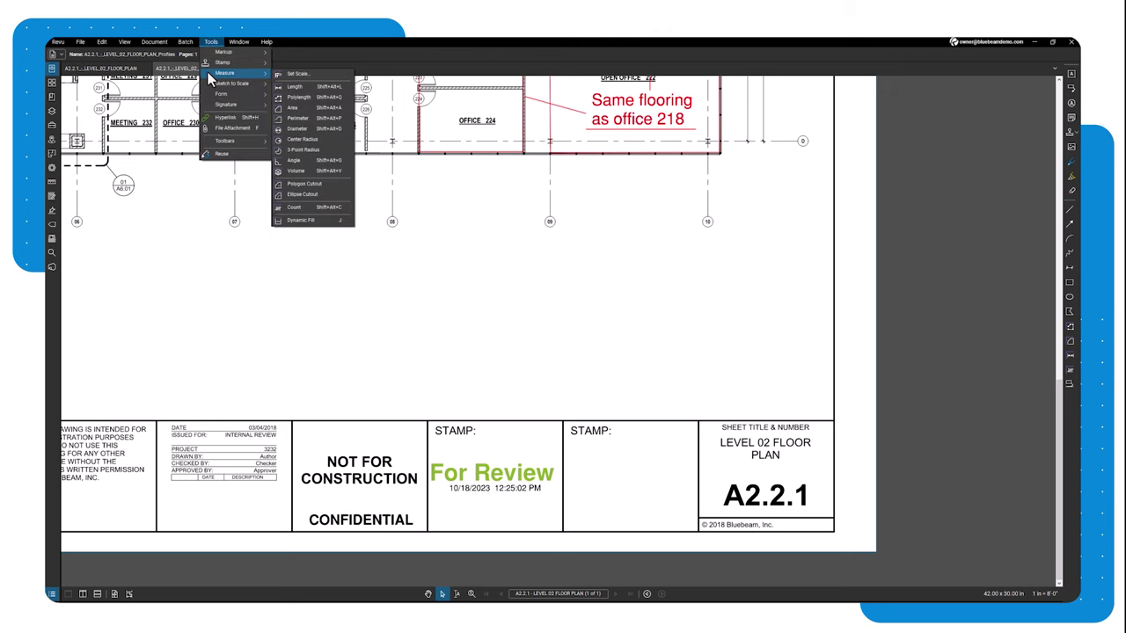
left_click(295, 86)
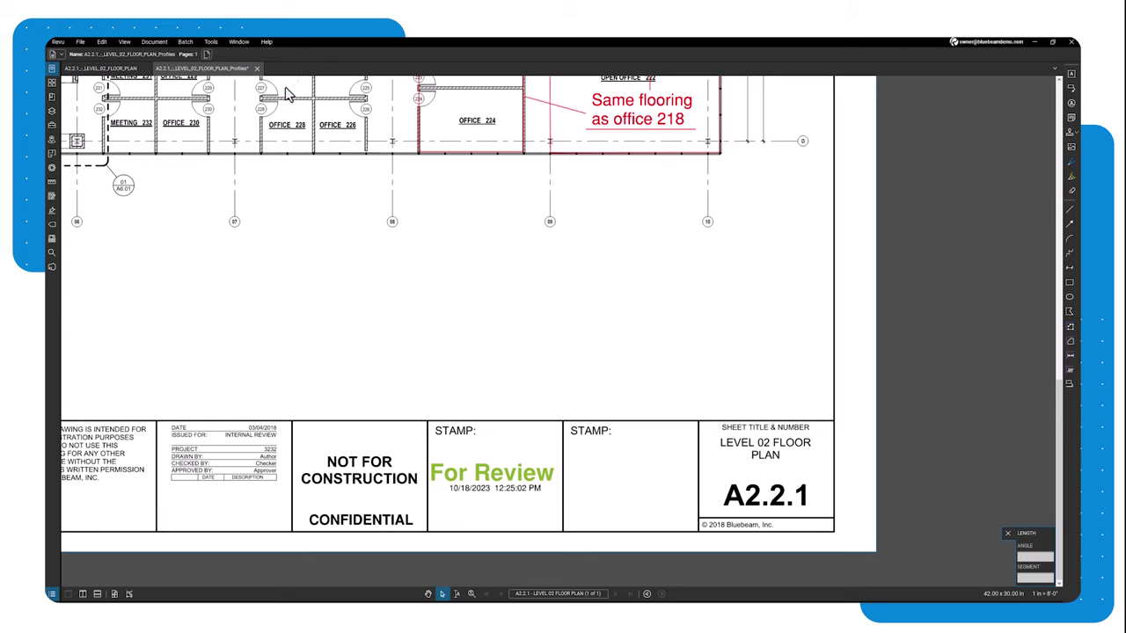
scroll(752, 172, "down", 4)
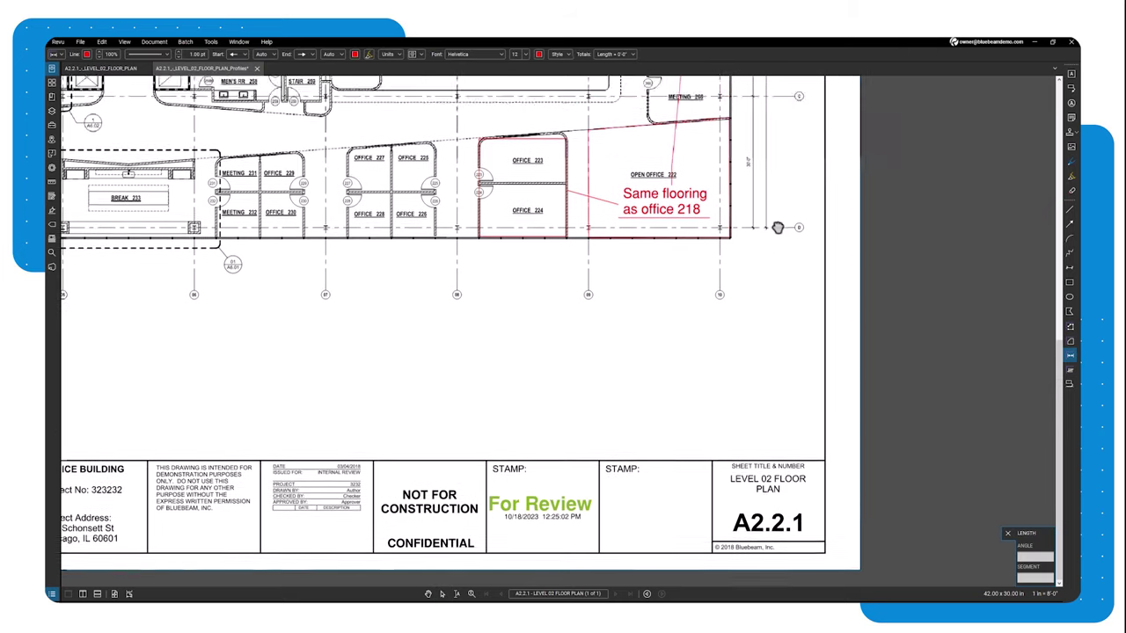
scroll(752, 403, "up", 3)
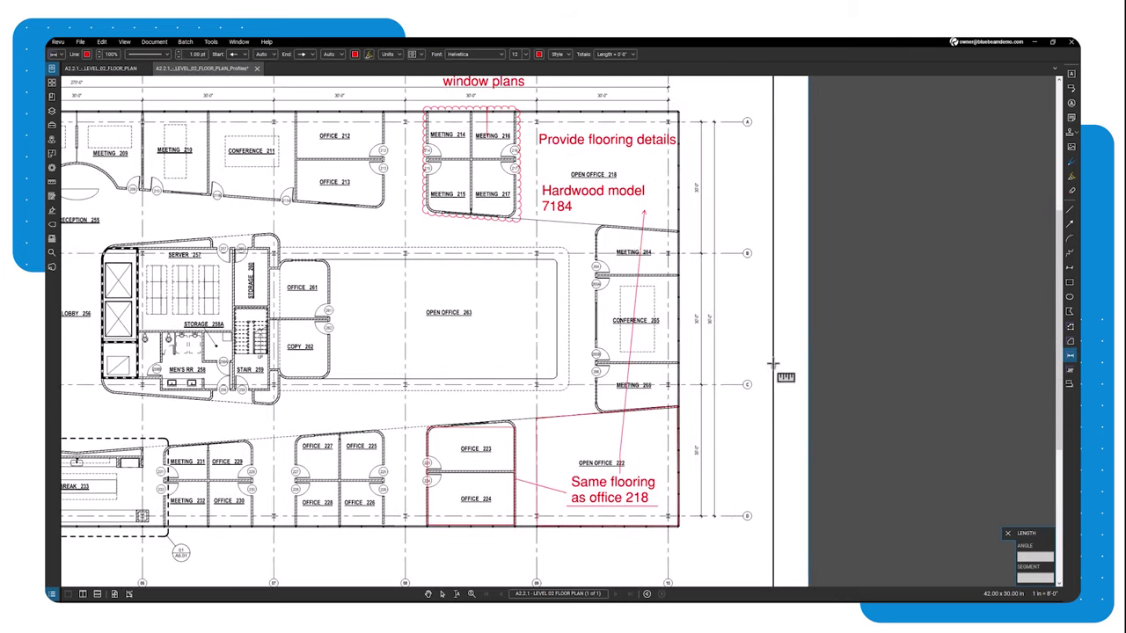
left_click(761, 121)
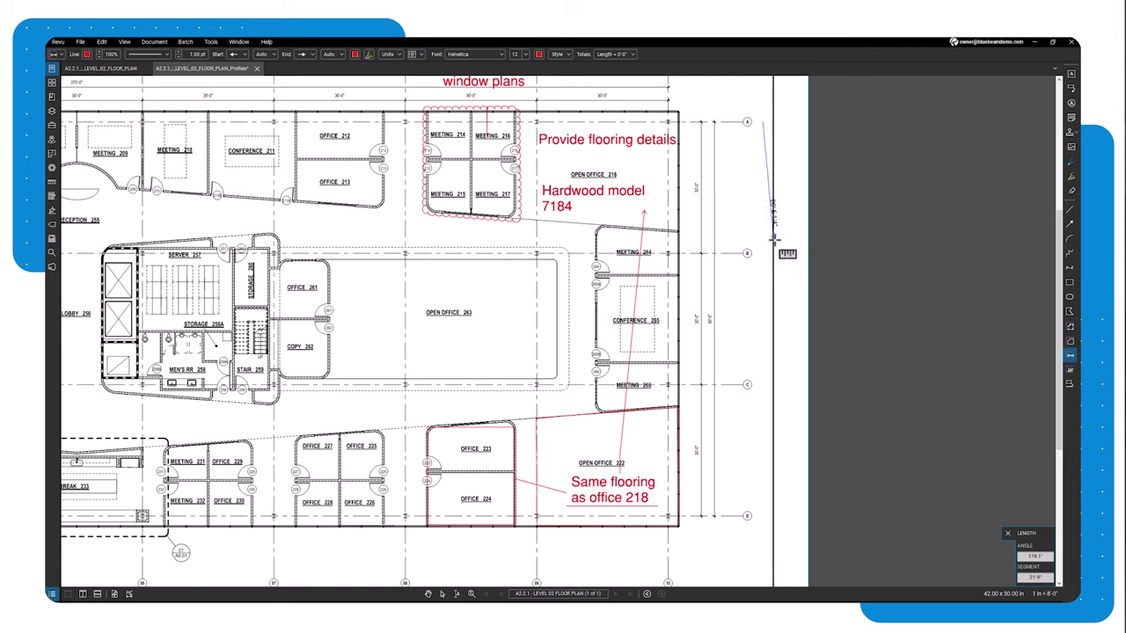
left_click(765, 519)
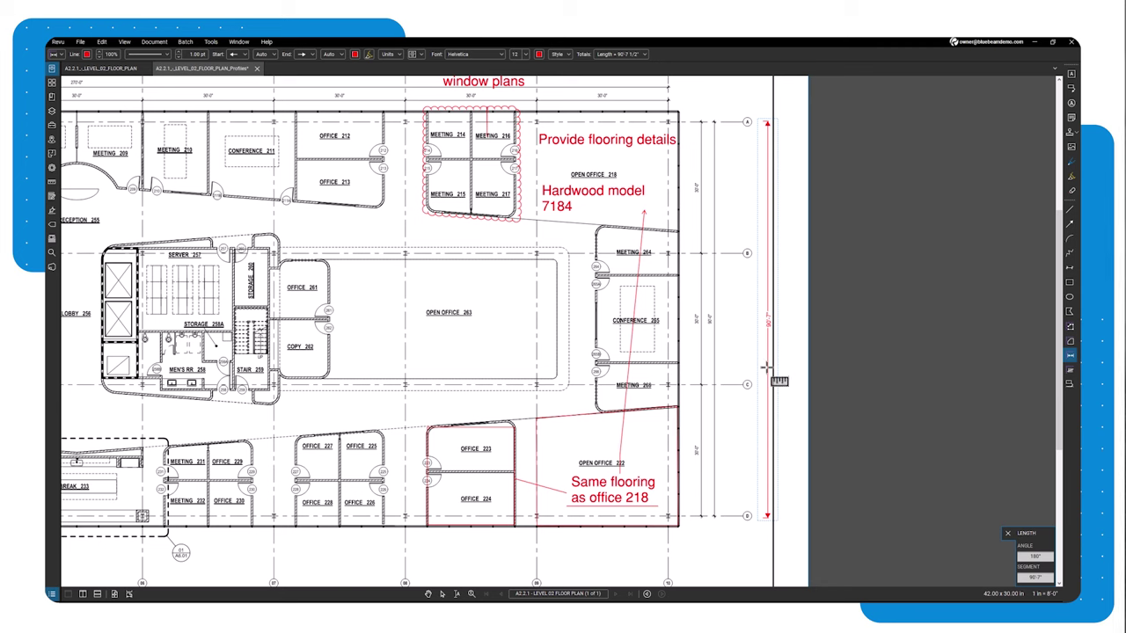
- Restyle the 90'-7" measurement with a blue 2.25 pt line and blue arrowheads
key("Escape")
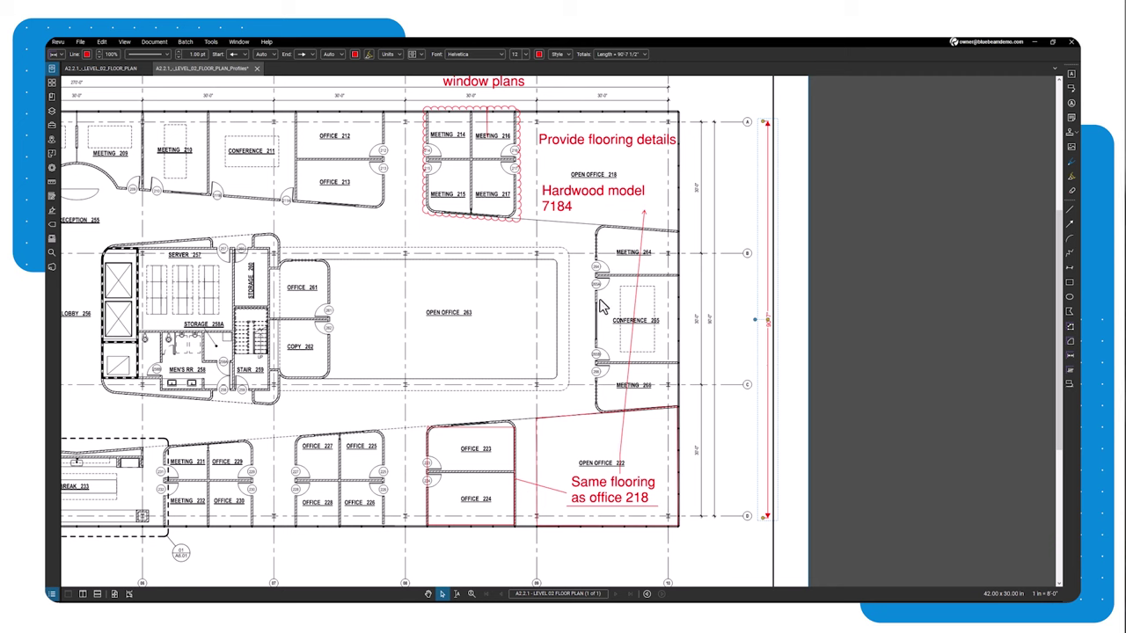
left_click(87, 54)
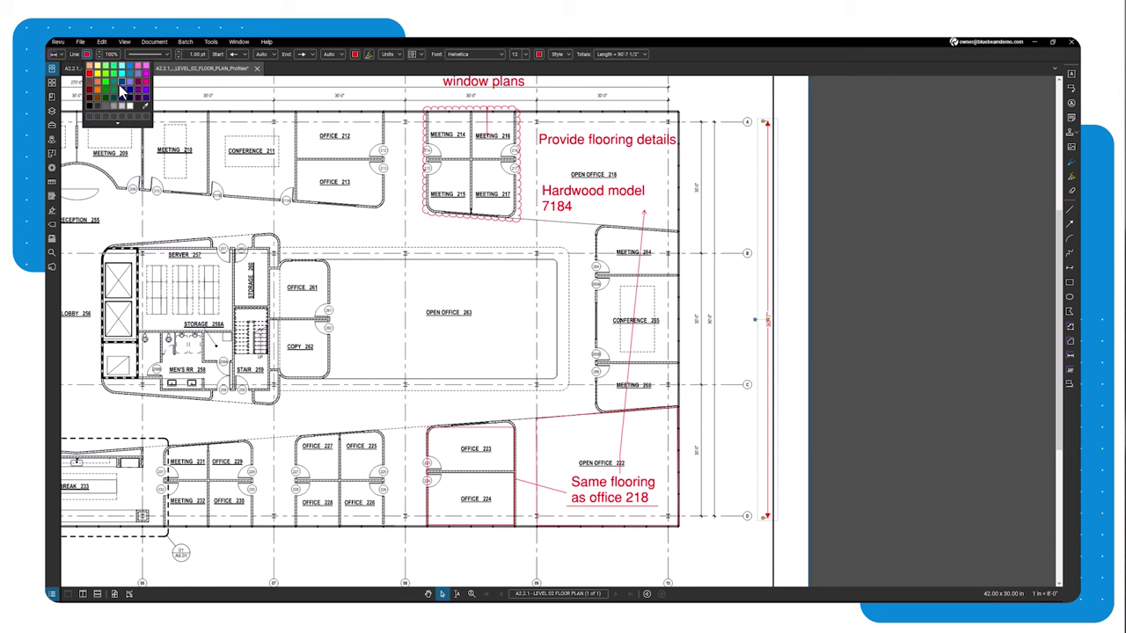
left_click(124, 87)
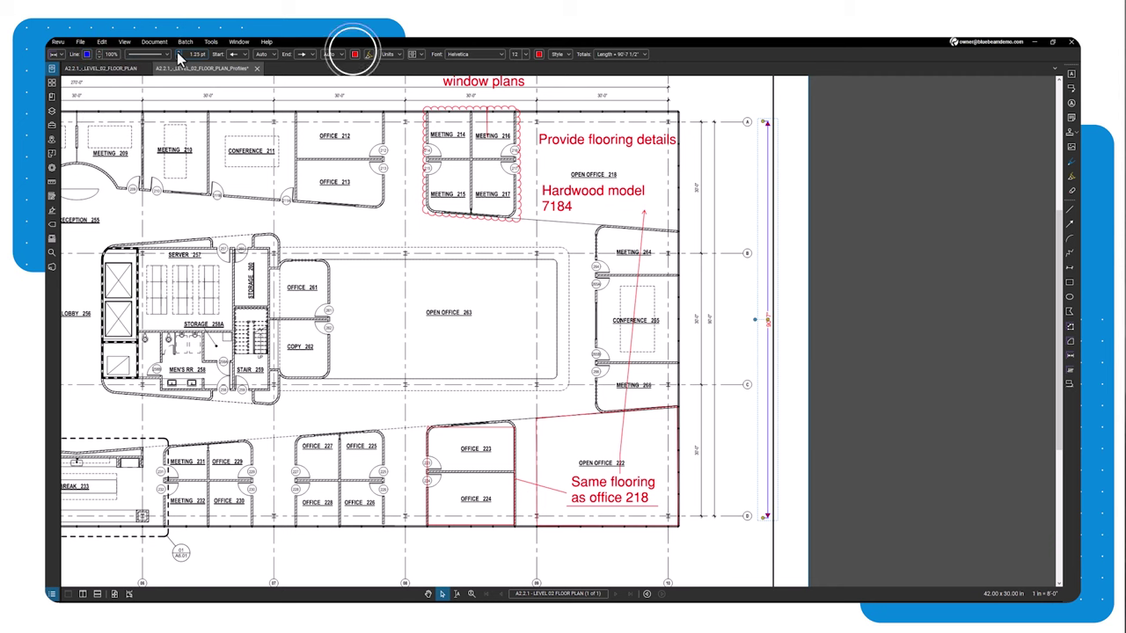
left_click(178, 52)
left_click(178, 53)
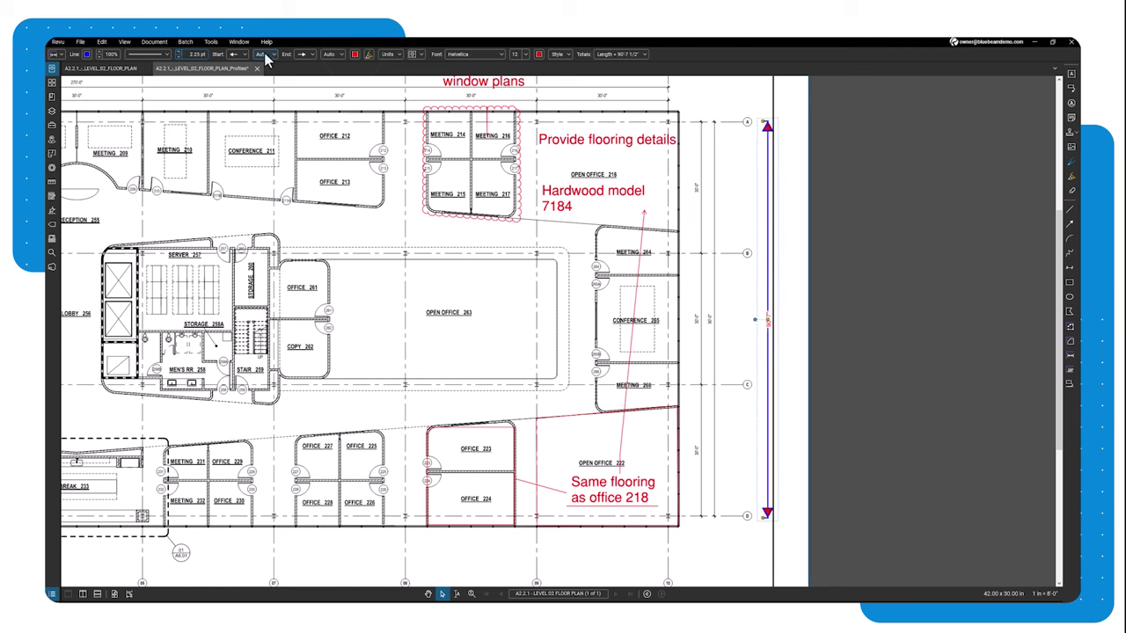
left_click(354, 55)
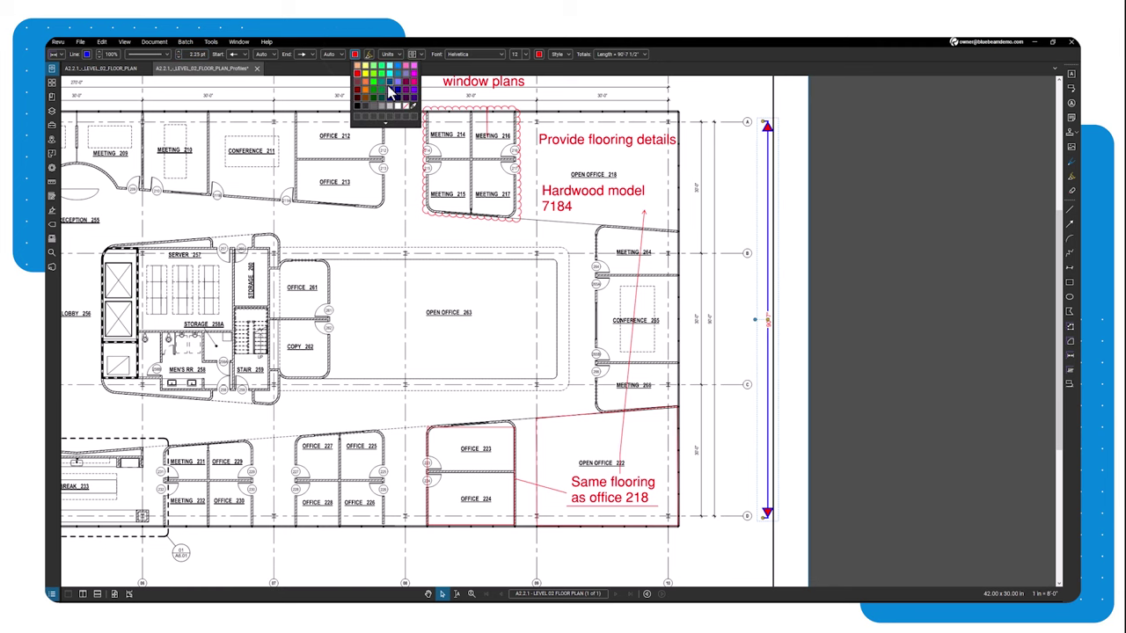
left_click(389, 85)
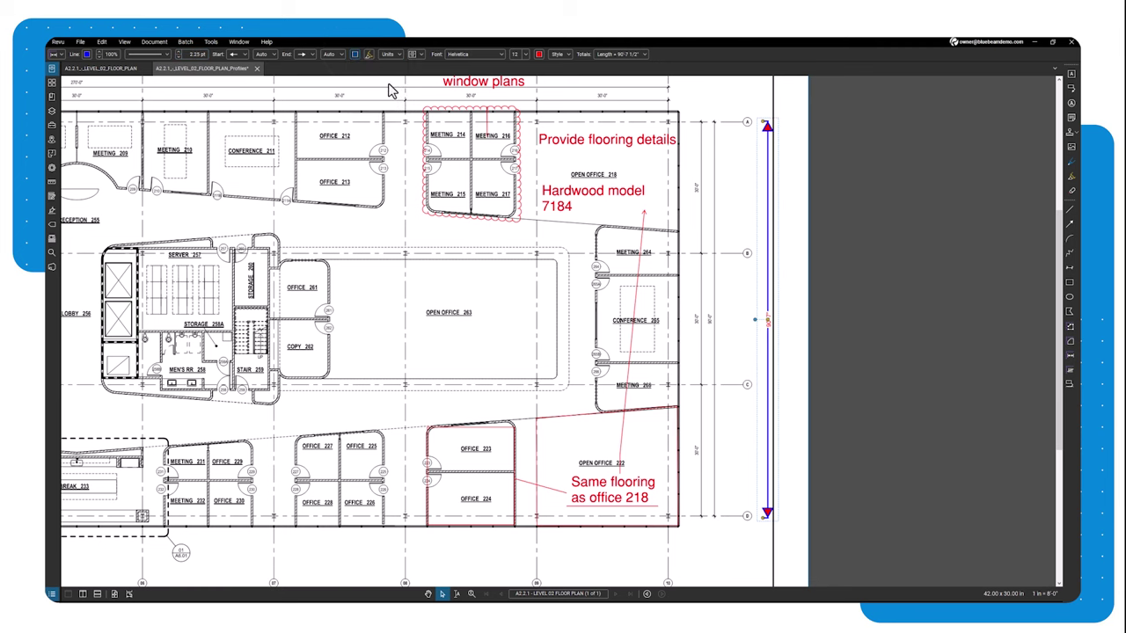
left_click(888, 236)
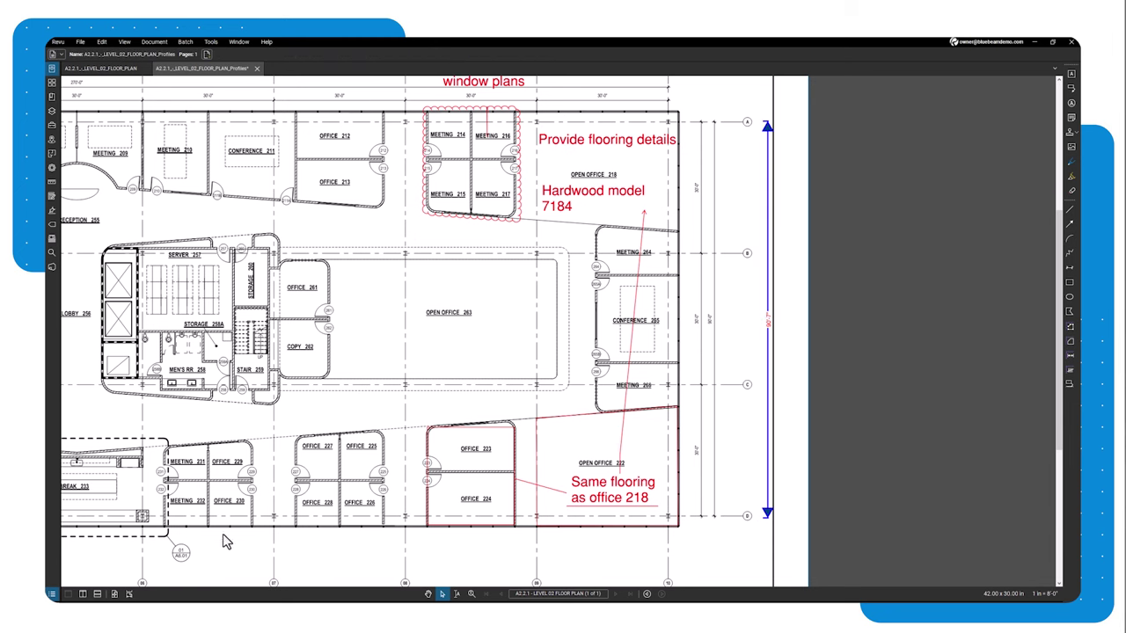
- Open the Markups List below the drawing and enlarge it to show every entry
left_click(58, 595)
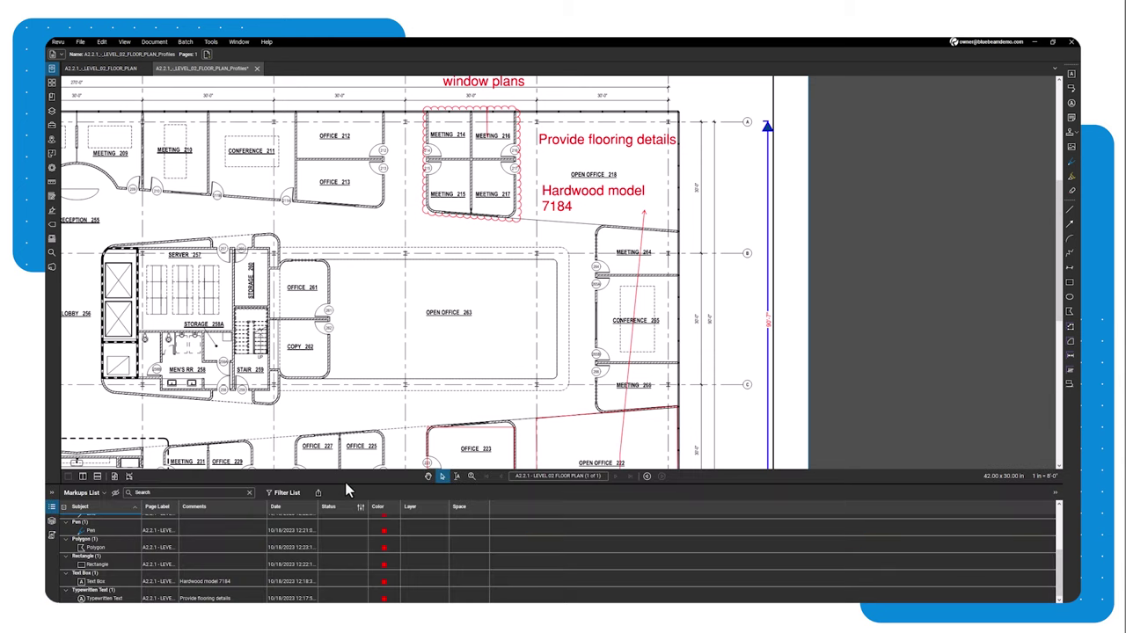
left_click_drag(348, 482, 351, 388)
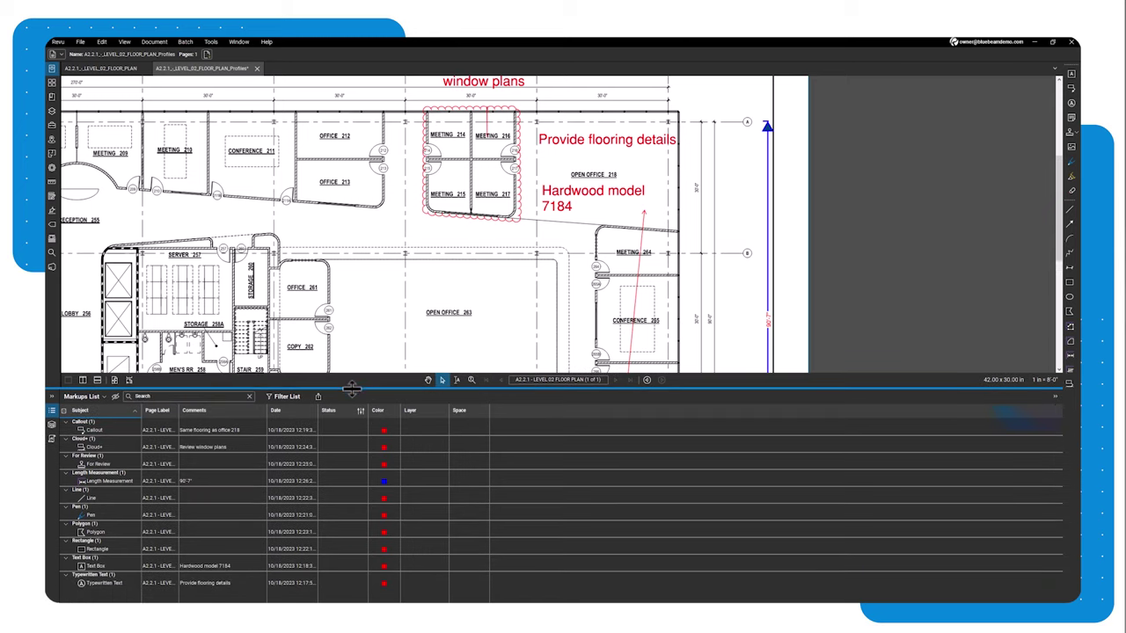